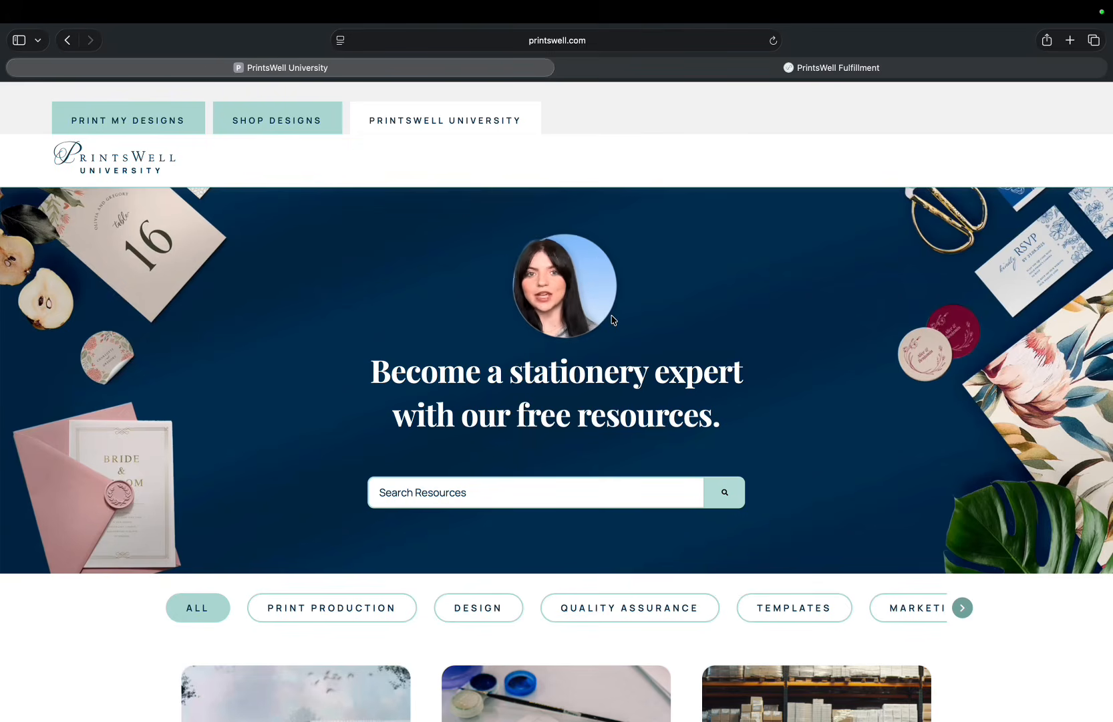
pyautogui.scroll(-1, 198, 699)
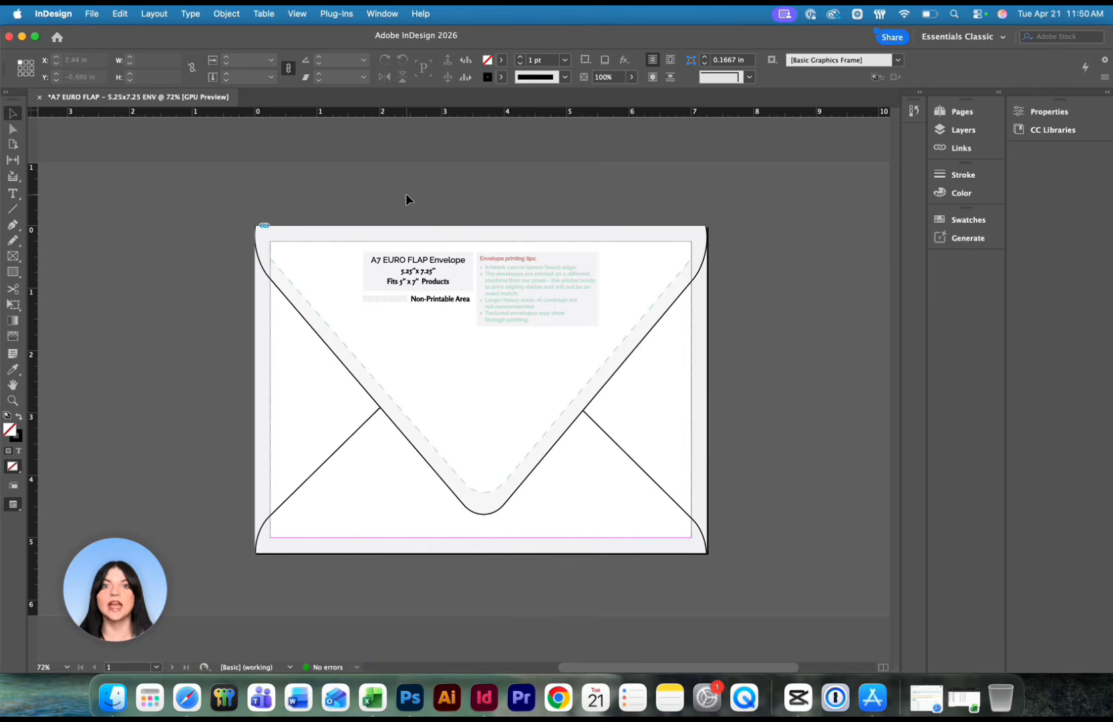
# Step: Draw a text frame for the guest address across the centre of the A7 Euro Flap envelope
pyautogui.click(13, 193)
pyautogui.moveTo(373, 345); pyautogui.dragTo(603, 483)
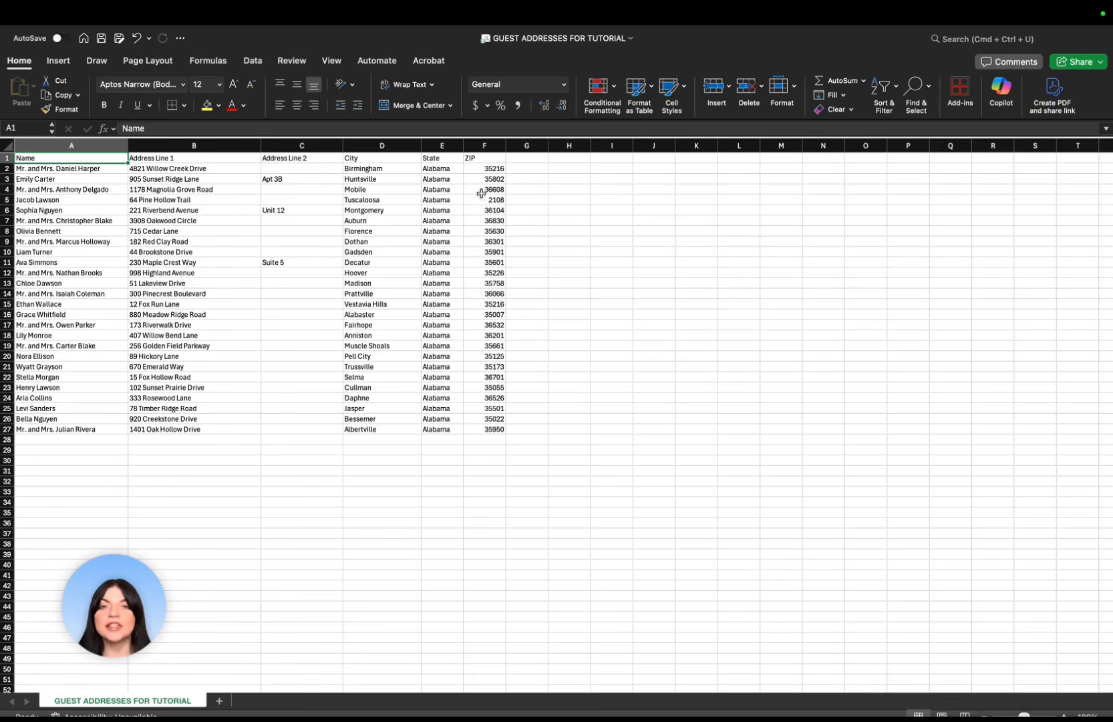
# Step: Format the whole ZIP column, from the header to the last guest row, with the Special category's ZIP Code type
pyautogui.click(490, 156)
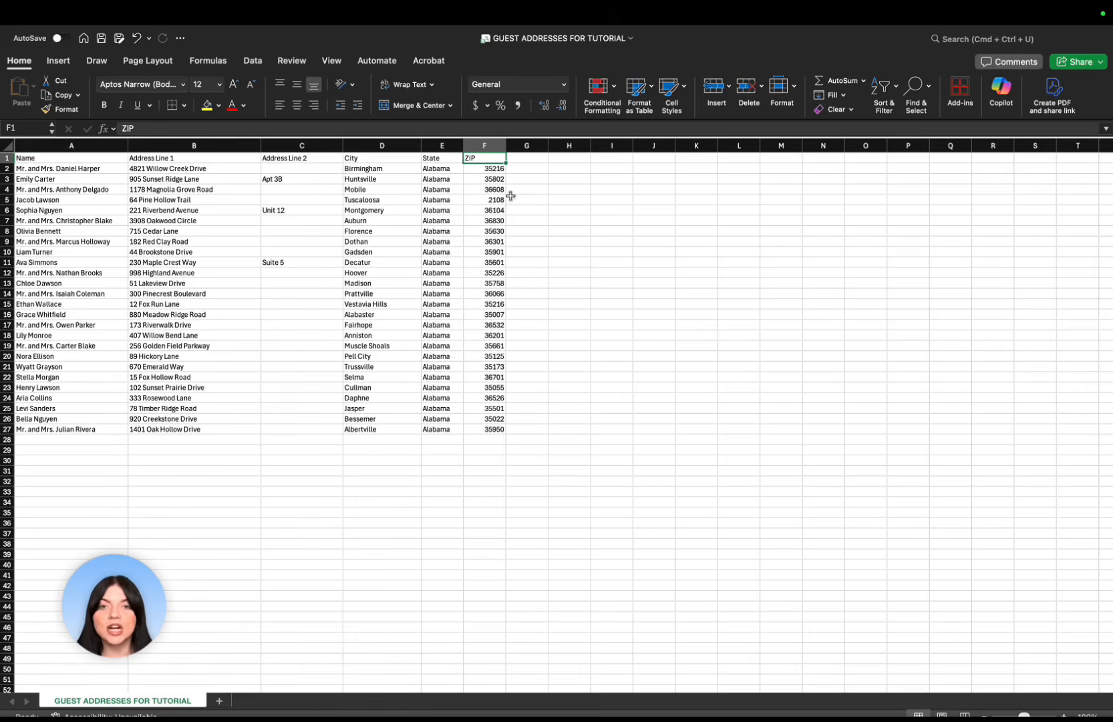
pyautogui.keyDown('shift'); pyautogui.click(487, 432); pyautogui.keyUp('shift')
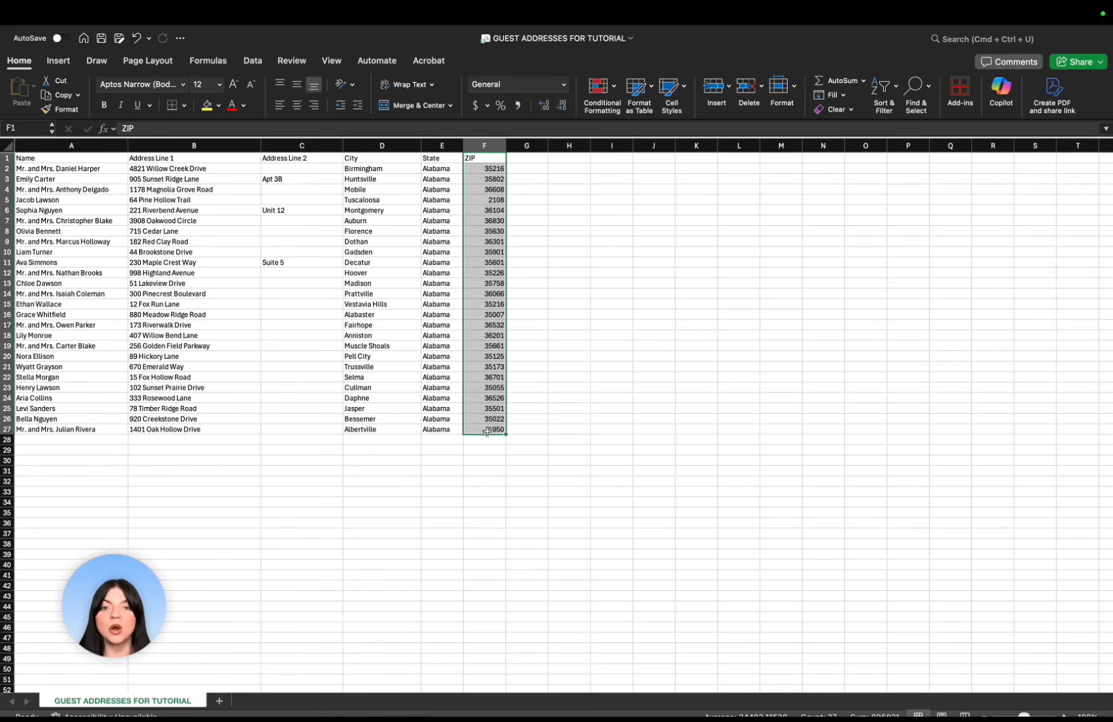
pyautogui.moveTo(287, 18)
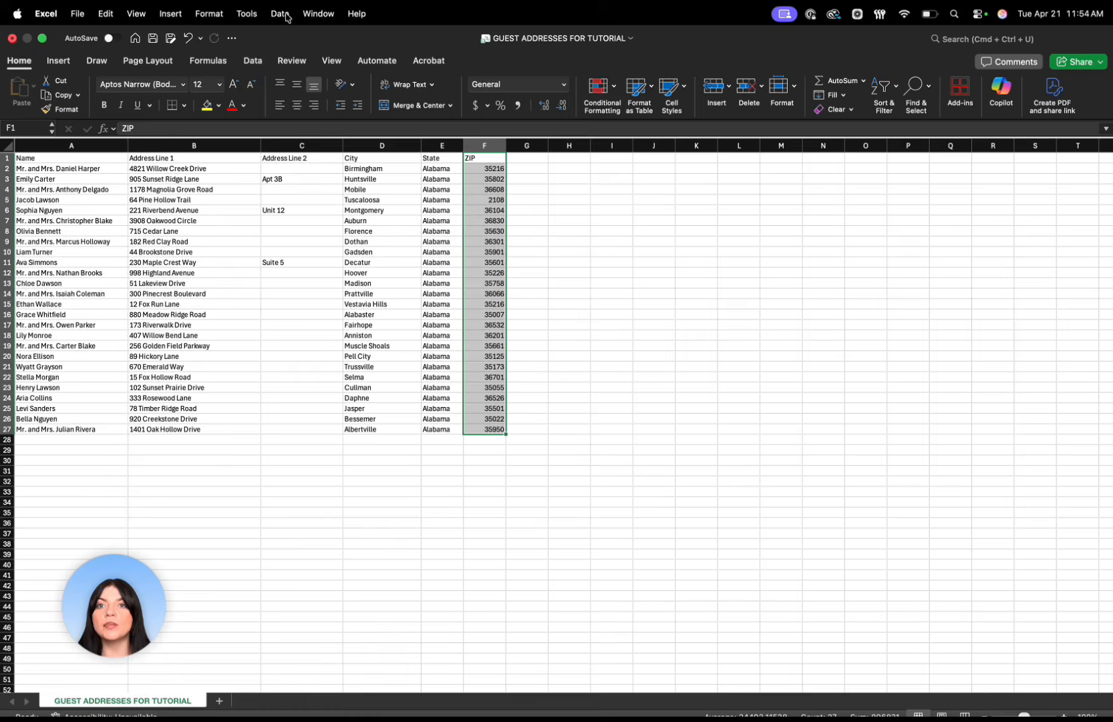
pyautogui.click(211, 18)
pyautogui.click(221, 37)
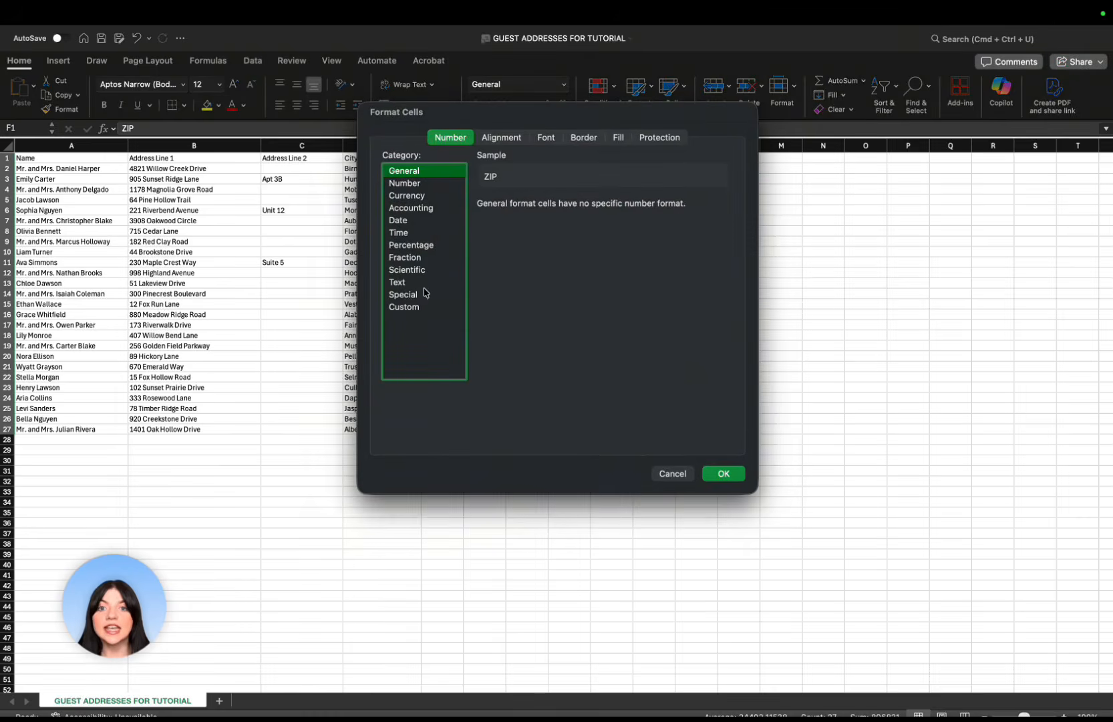
pyautogui.click(407, 296)
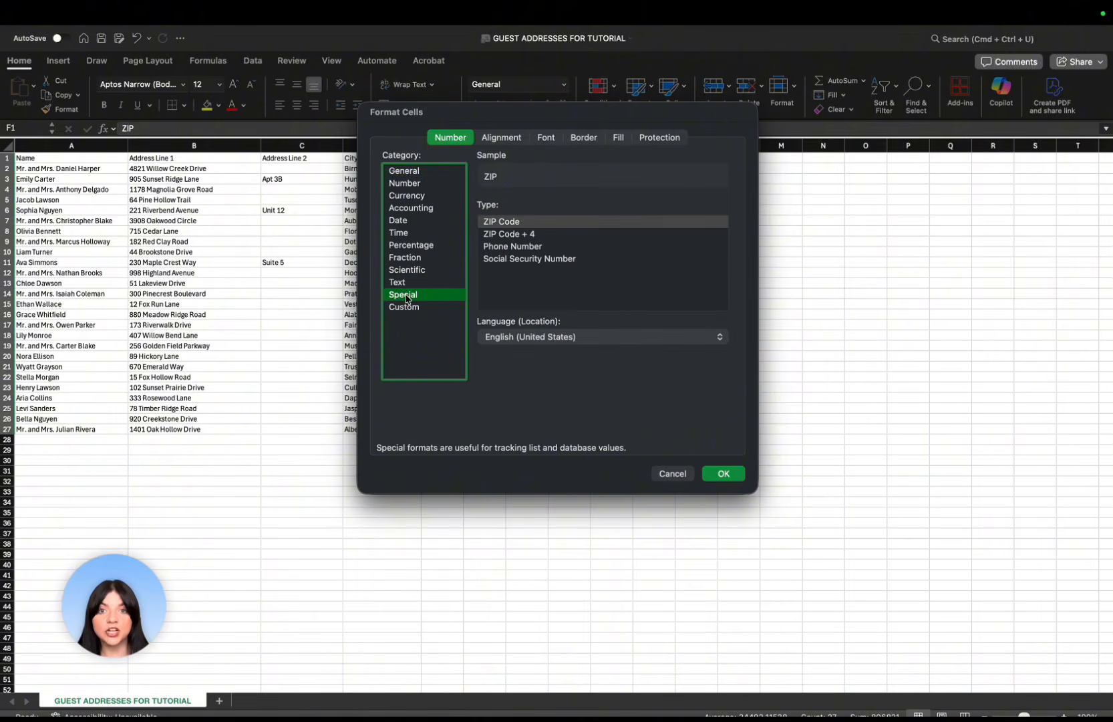
pyautogui.click(512, 223)
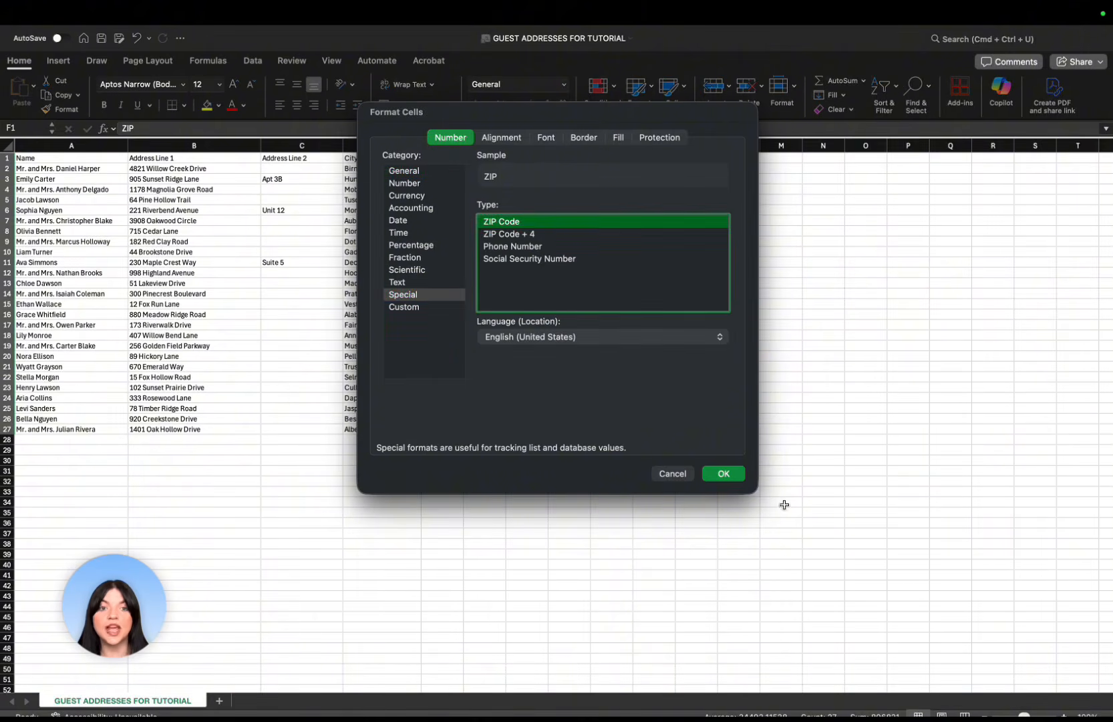
pyautogui.click(723, 473)
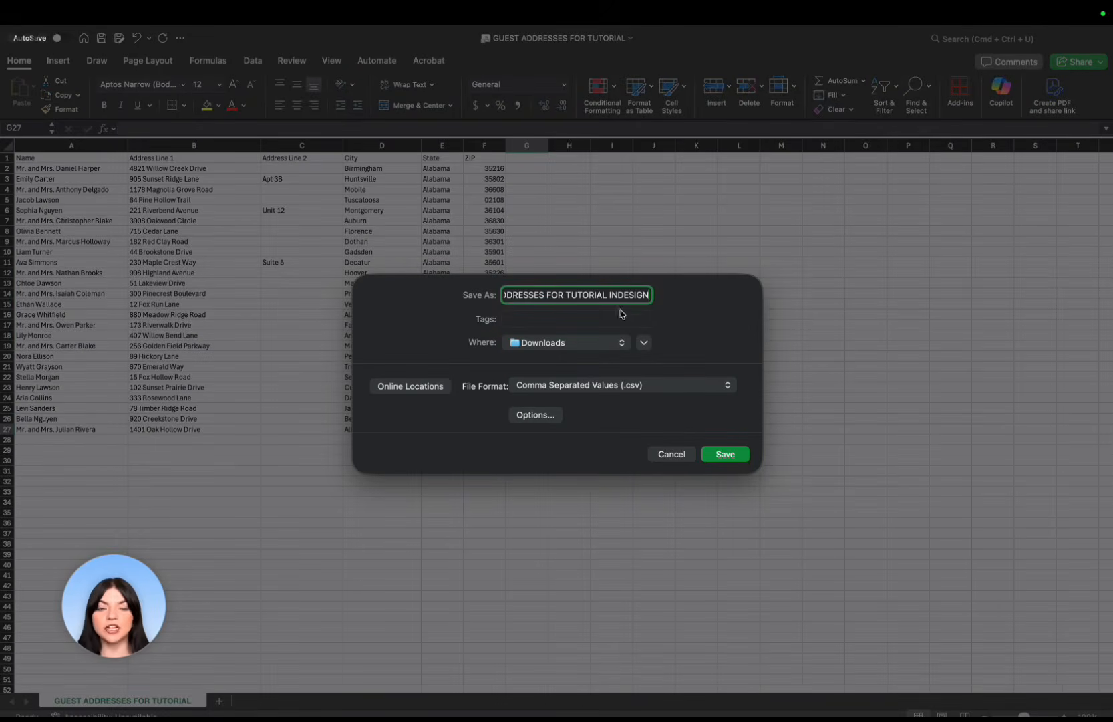
# Step: Save the guest list in Downloads as GUEST ADDRESSES FOR TUTORIAL INDESIGN in Comma Separated Values (.csv) format and dismiss the data-loss notice
pyautogui.click(599, 387)
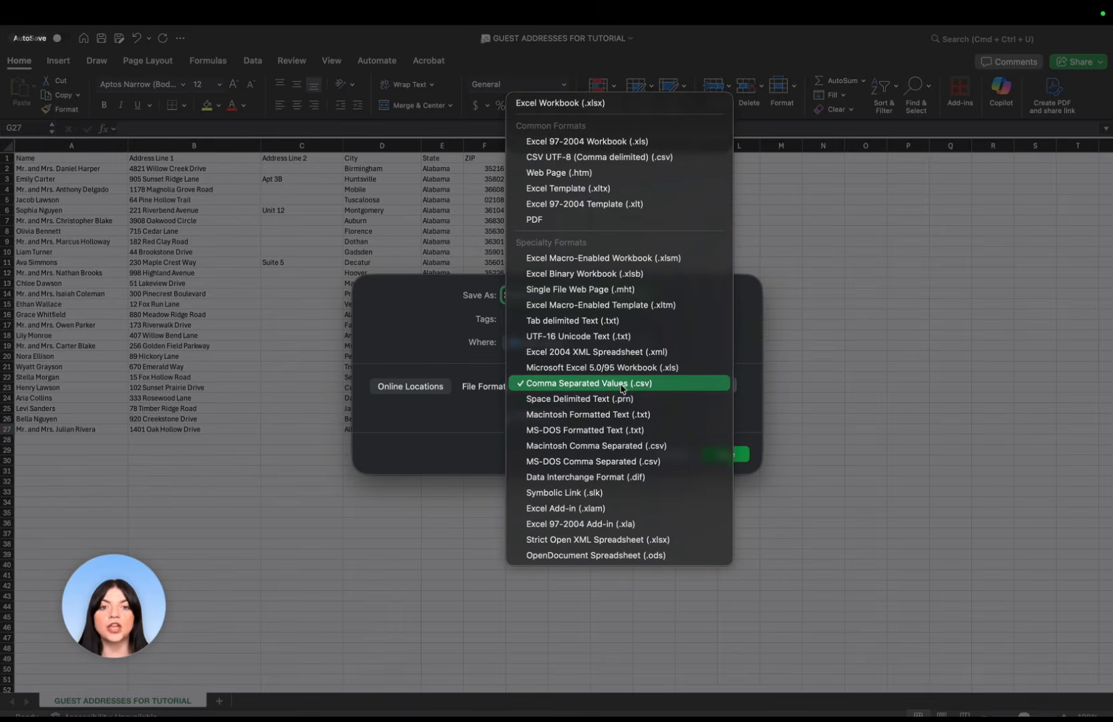
pyautogui.click(633, 387)
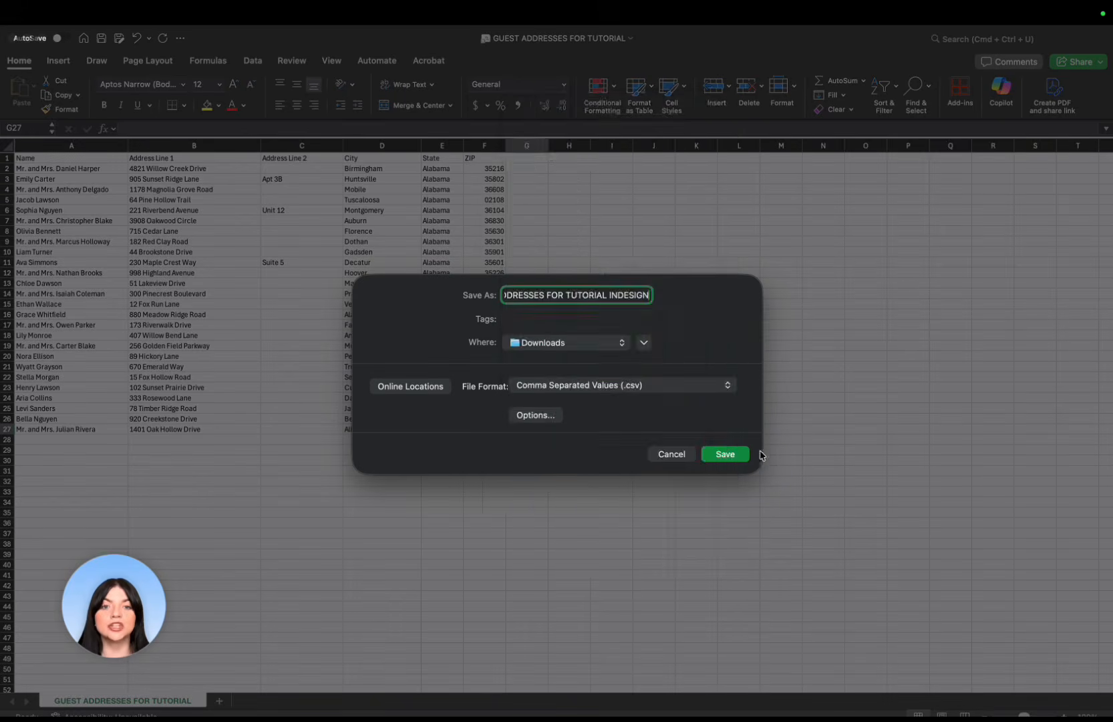
pyautogui.click(723, 454)
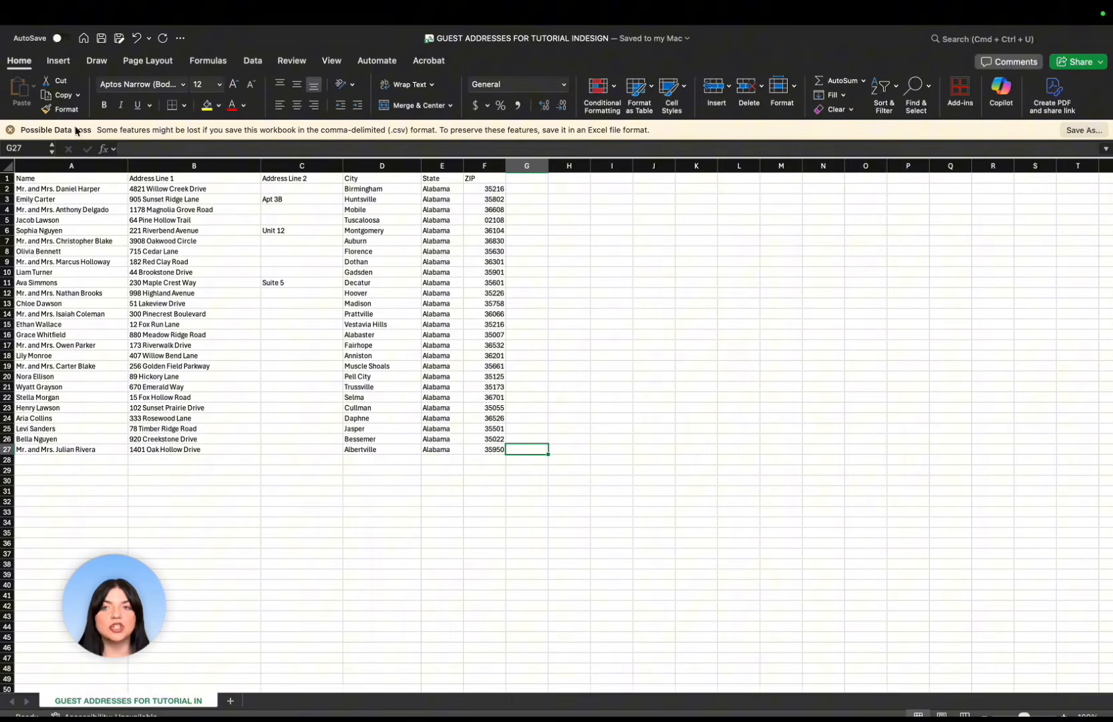
pyautogui.click(12, 132)
# Step: Switch to Adobe InDesign and open the Data Merge utility for the envelope document
pyautogui.moveTo(538, 710)
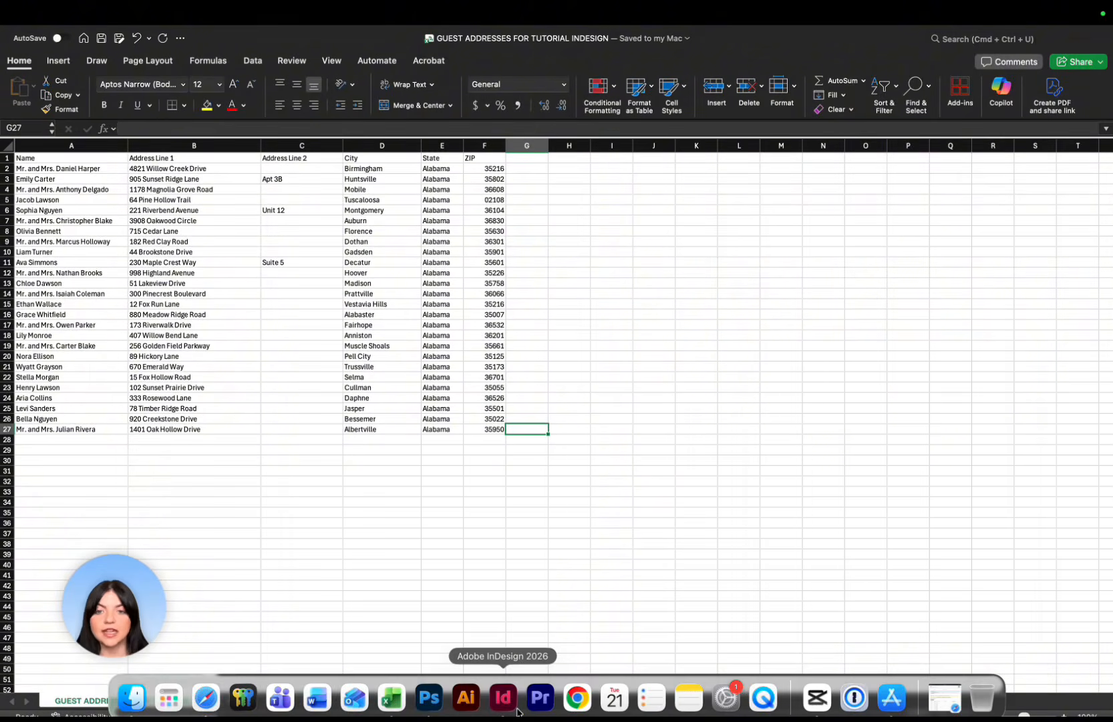
pyautogui.click(518, 710)
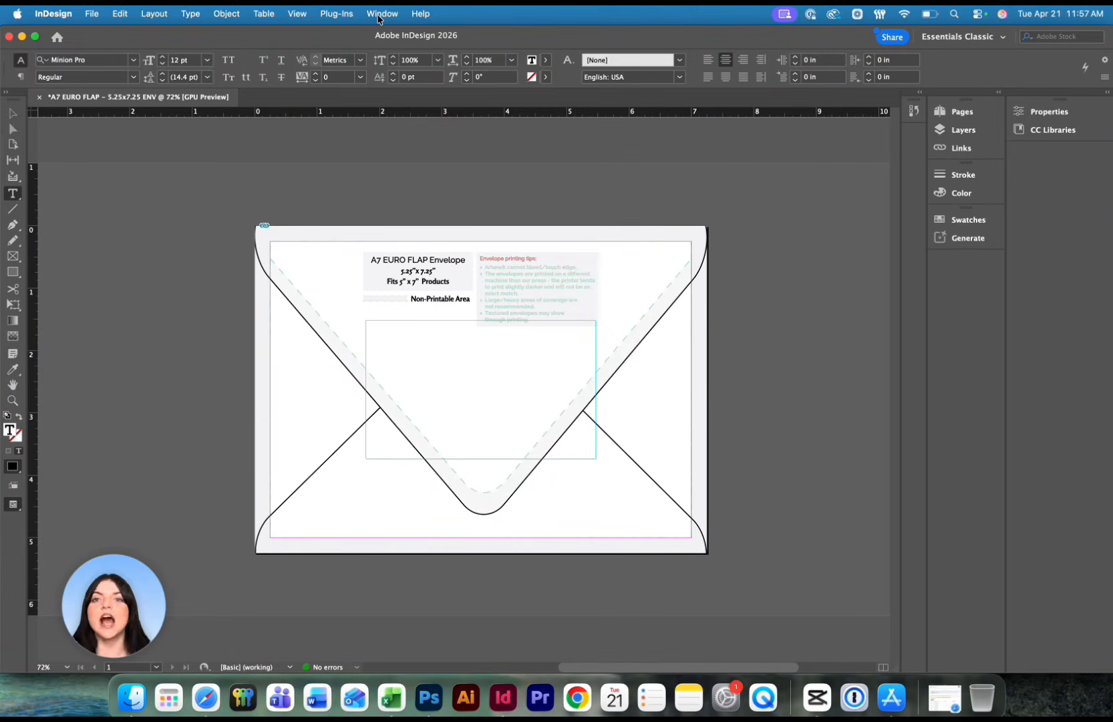
pyautogui.click(380, 14)
pyautogui.moveTo(476, 504)
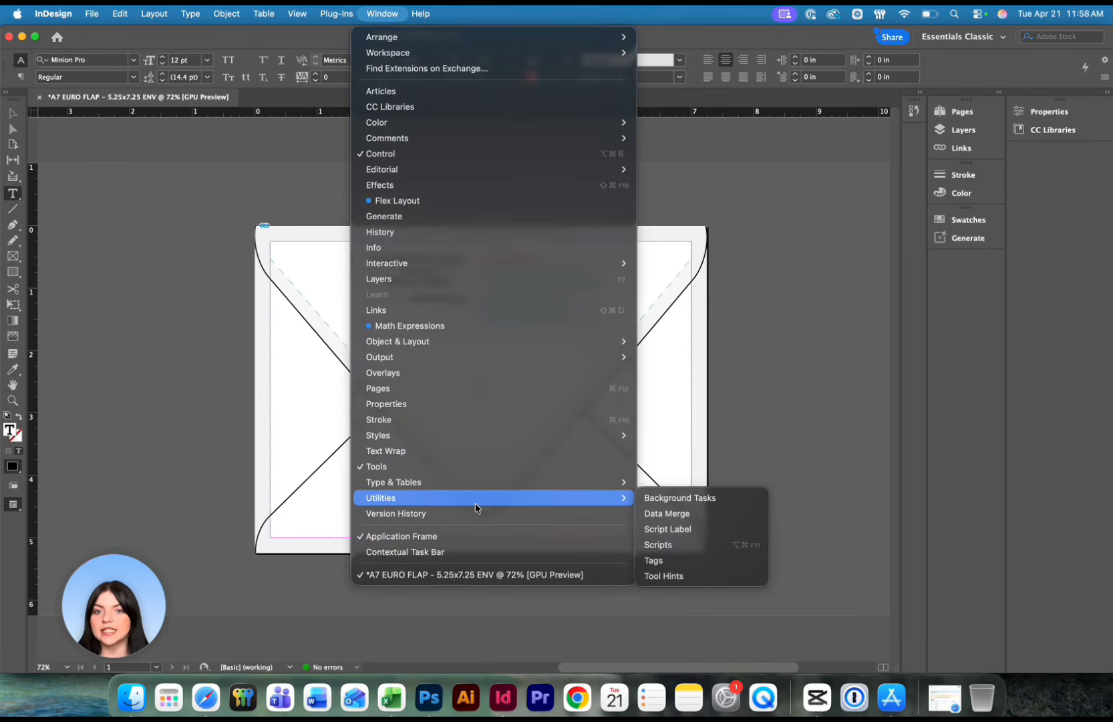
pyautogui.click(677, 513)
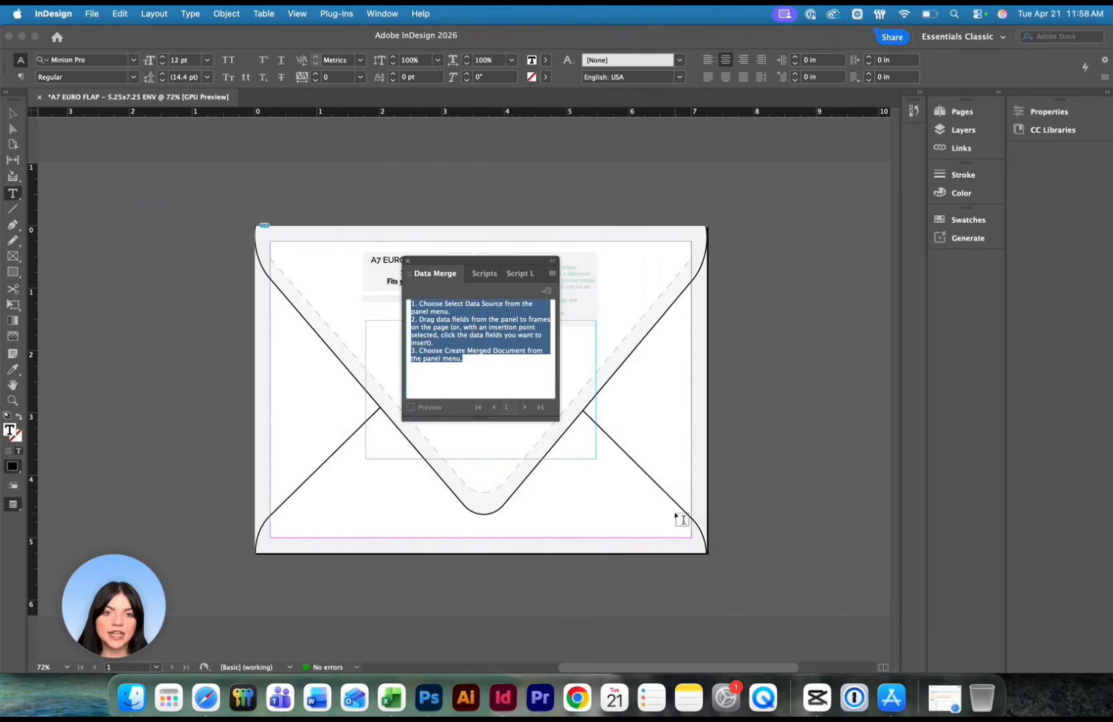
# Step: Load GUEST ADDRESSES FOR TUTORIAL.csv from the recent files as the data merge source
pyautogui.click(551, 275)
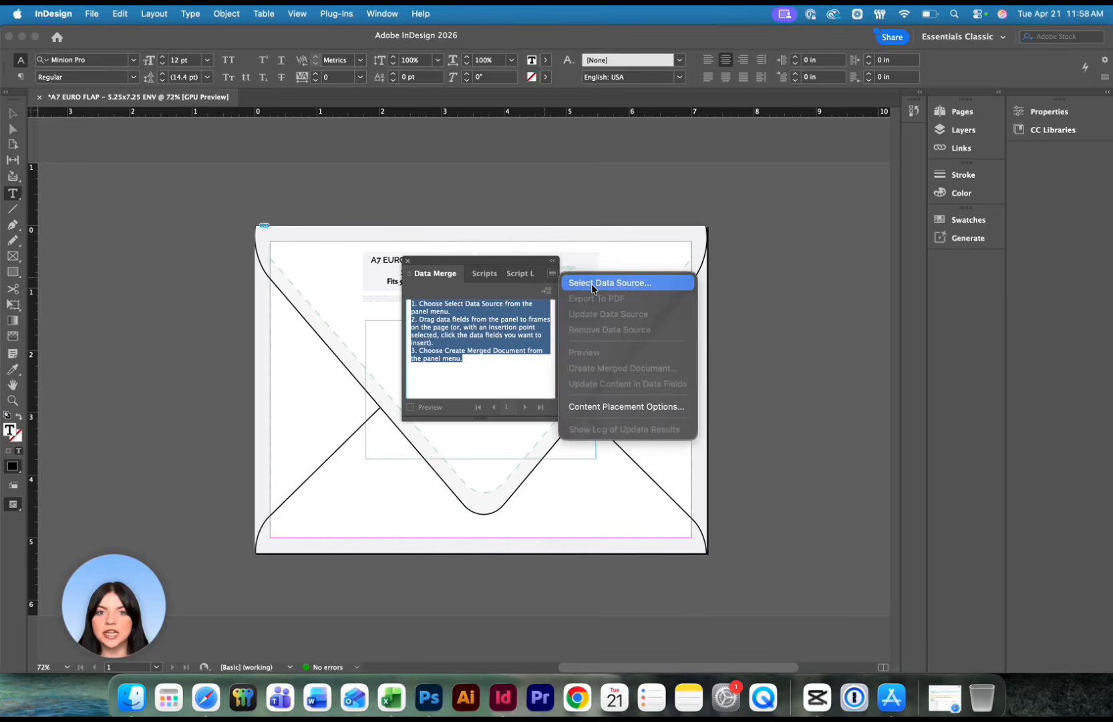
pyautogui.click(591, 284)
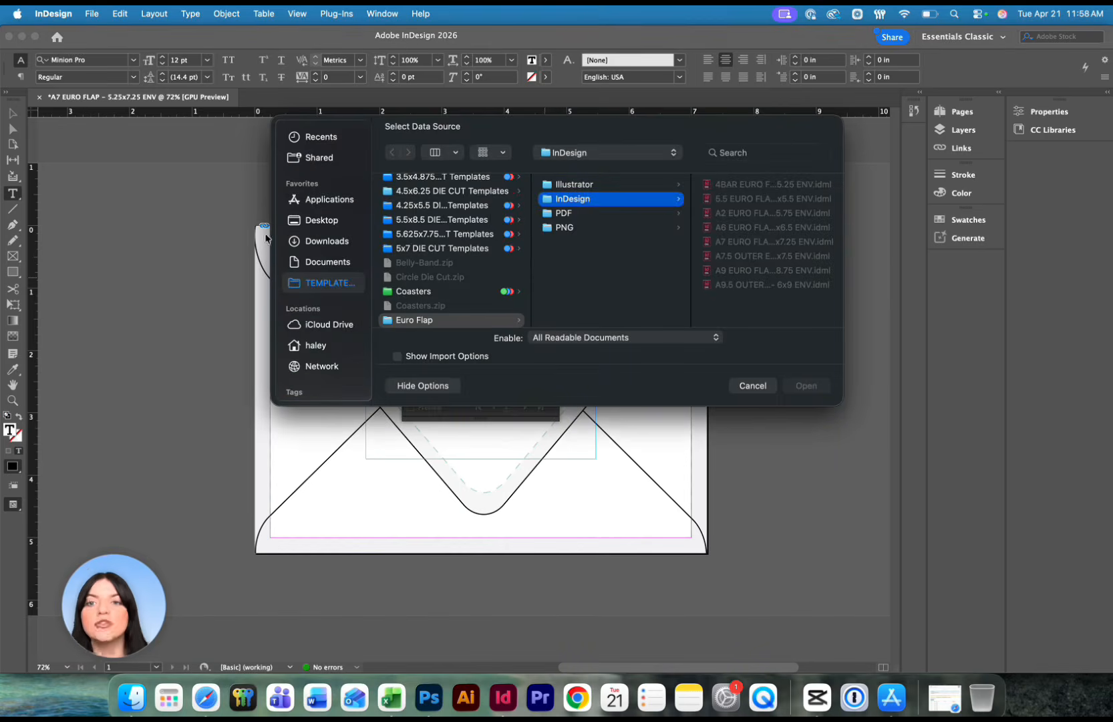
pyautogui.click(355, 142)
pyautogui.click(420, 207)
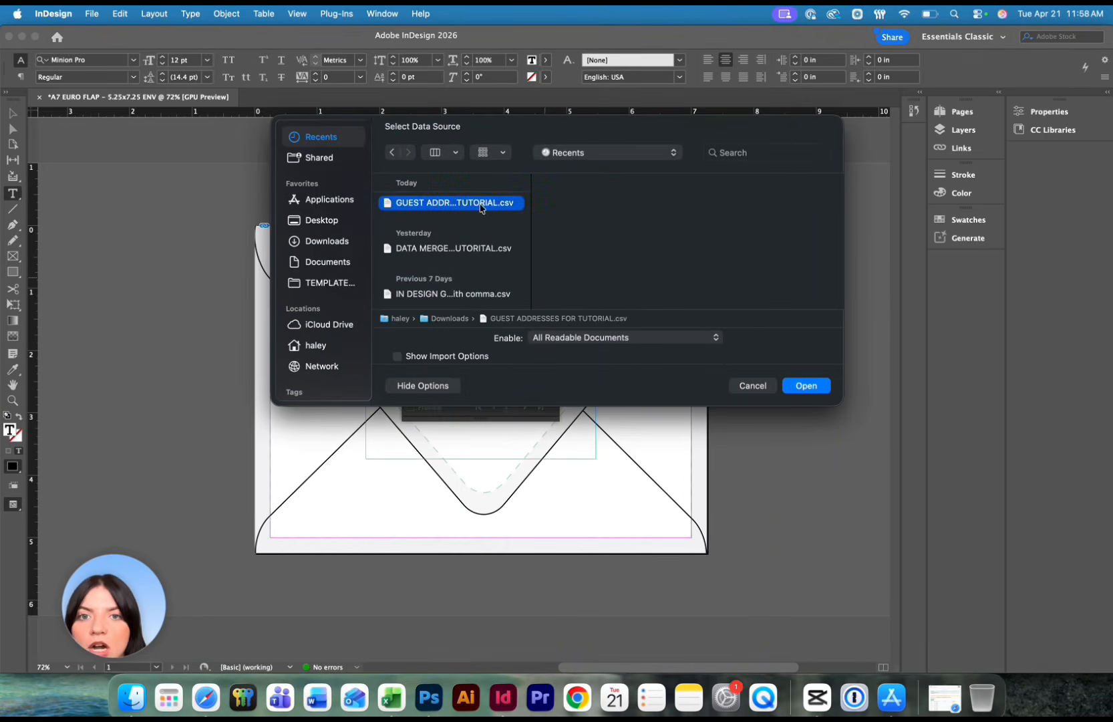
pyautogui.click(821, 394)
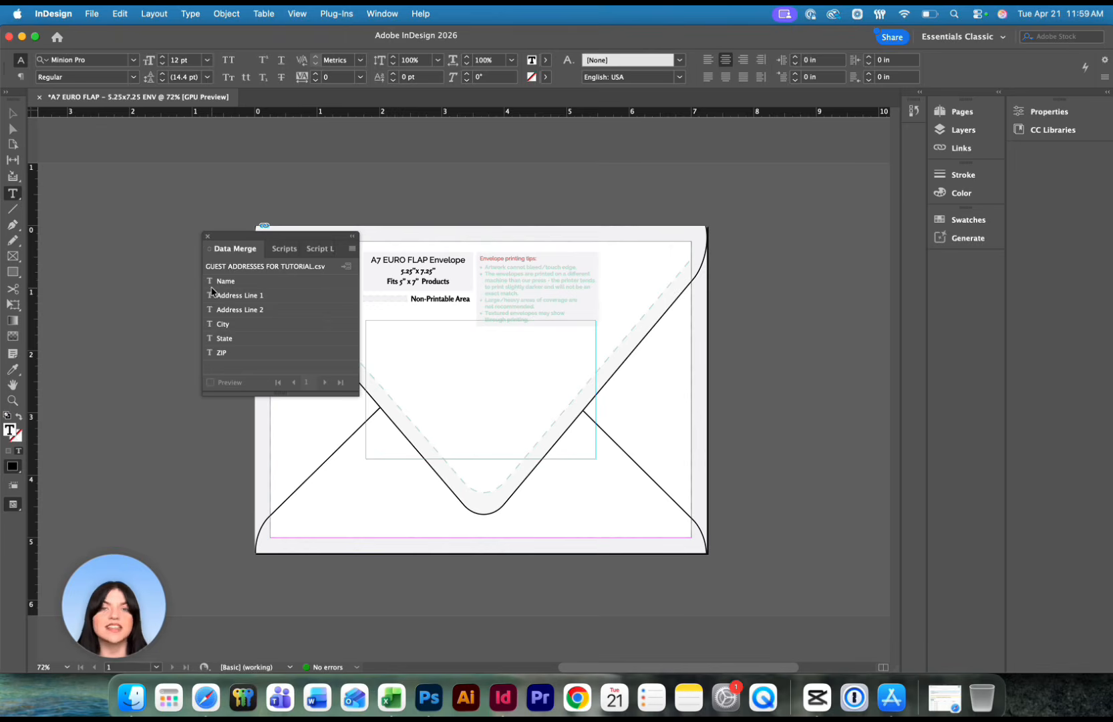
# Step: Insert the Name, Address Line 1 and Address Line 2 merge fields on separate lines in the envelope's text frame
pyautogui.click(282, 283)
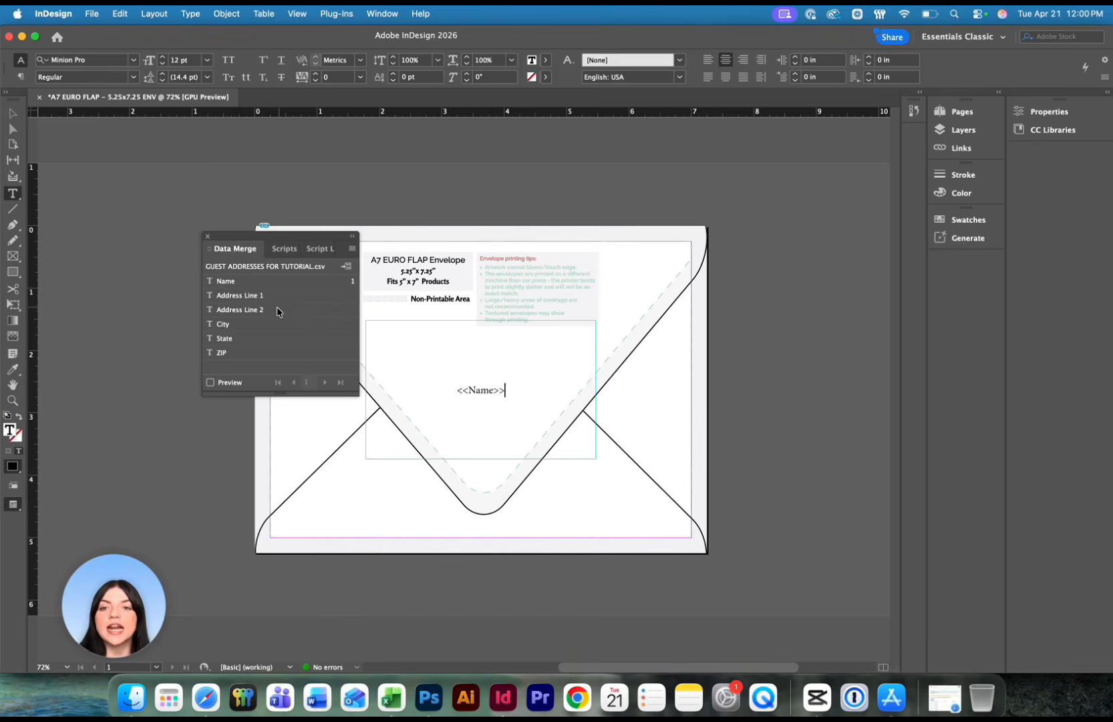
pyautogui.press('Return')
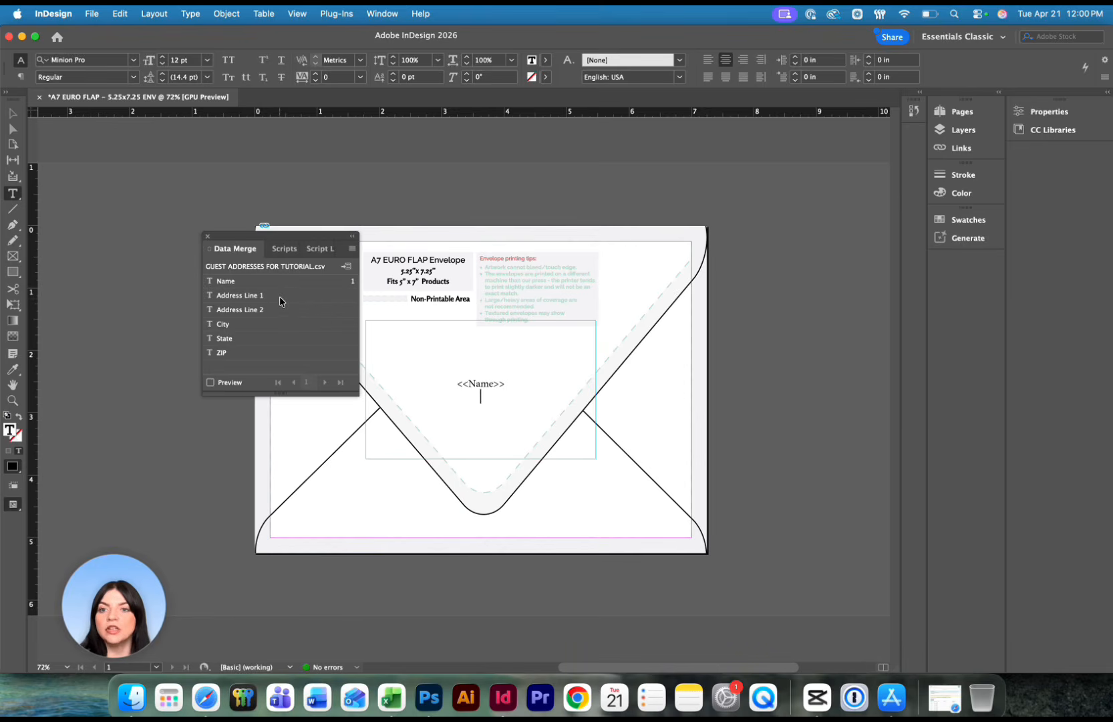
pyautogui.click(279, 296)
pyautogui.press('Return')
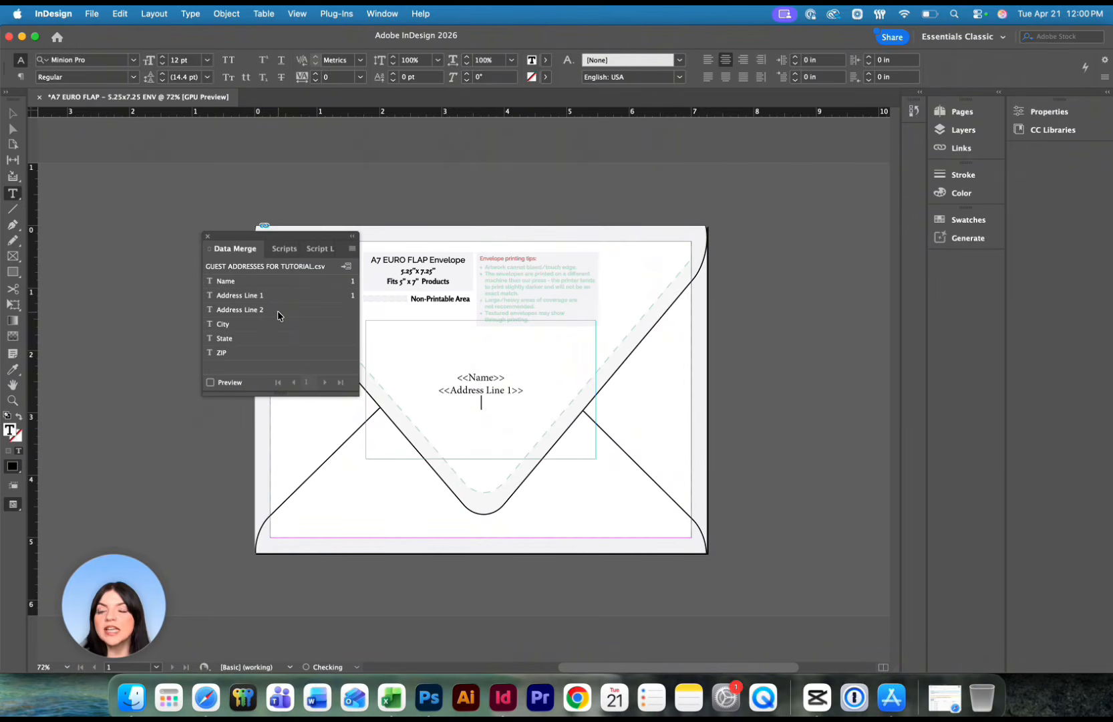
pyautogui.click(277, 310)
pyautogui.press('Return')
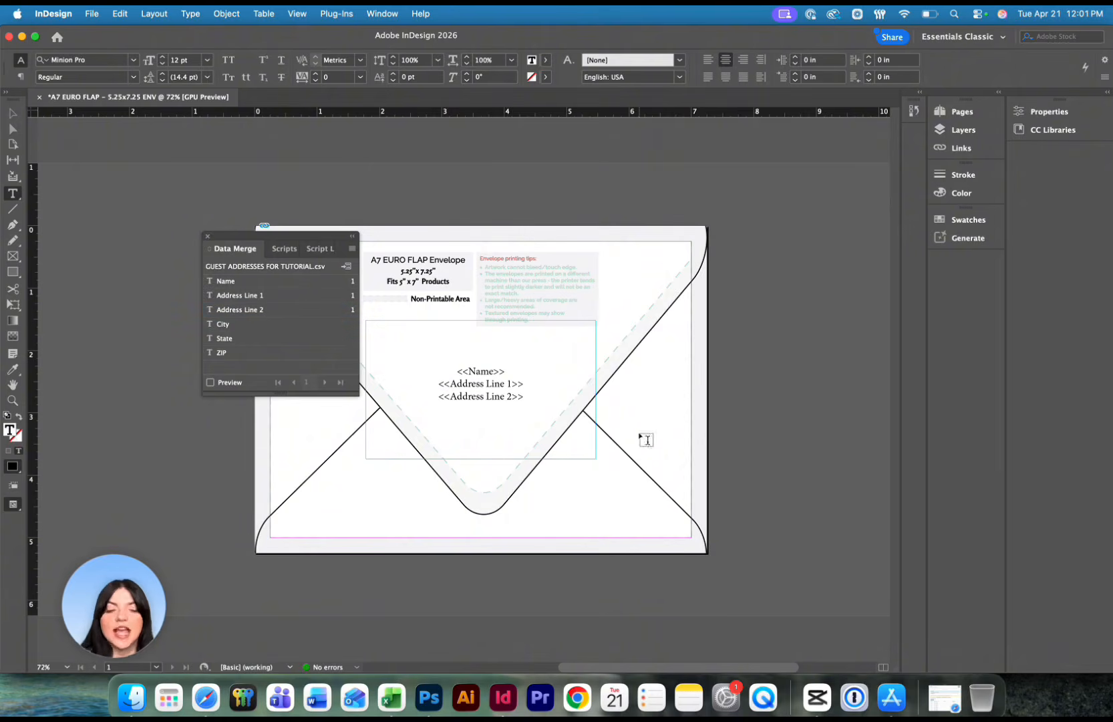
pyautogui.press('Return')
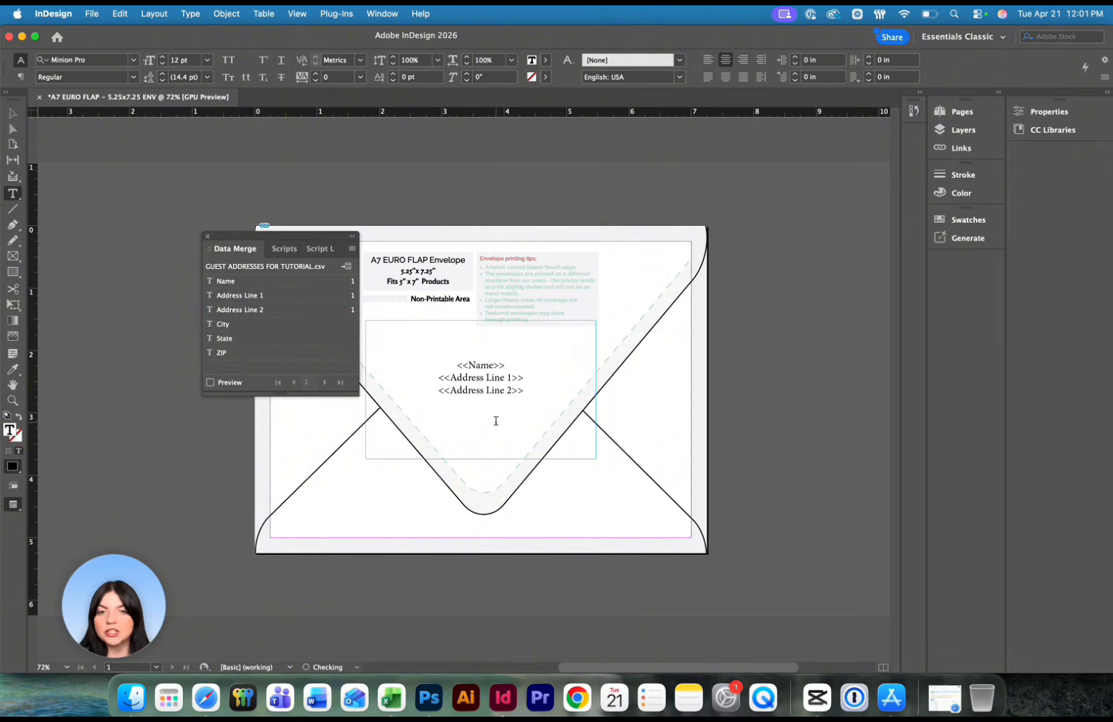
# Step: Add the City and State merge fields on one line separated by a comma, with the ZIP field on the line below
pyautogui.click(285, 323)
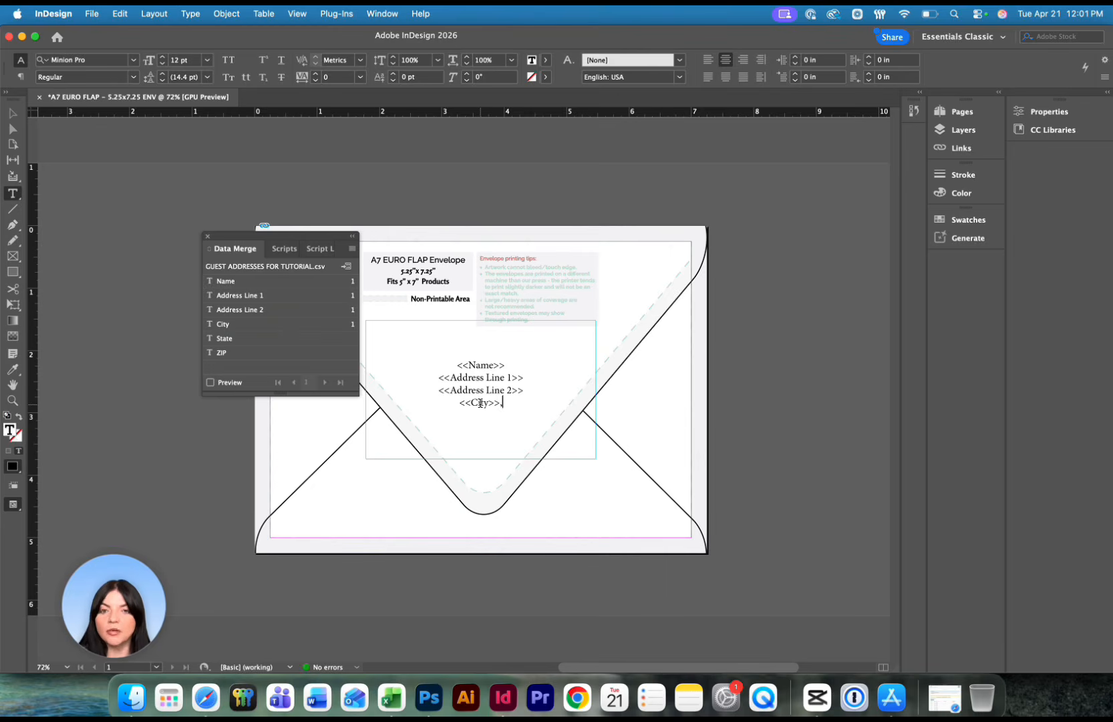
pyautogui.write(',')
pyautogui.click(280, 340)
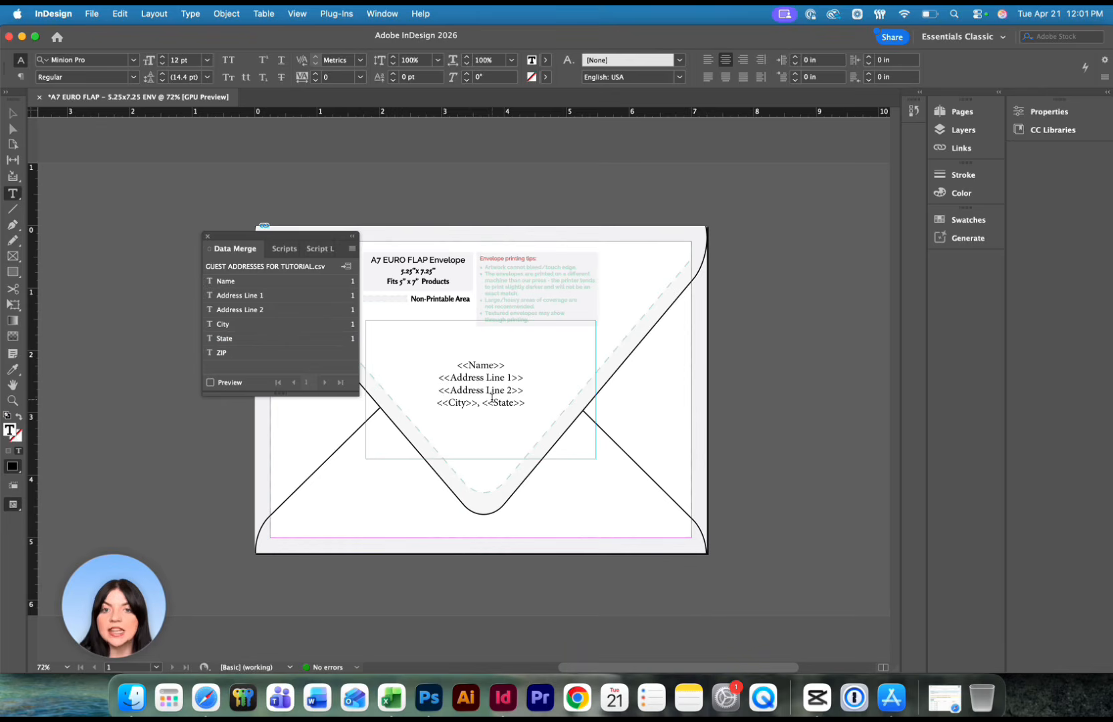
pyautogui.press('Return')
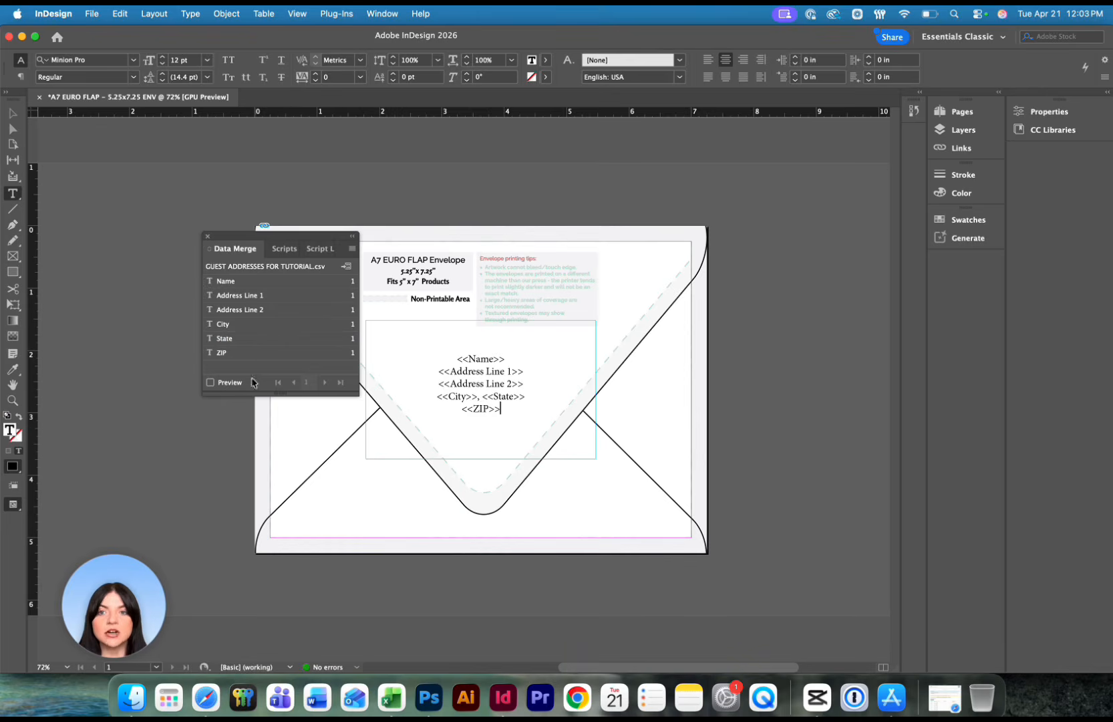
# Step: Turn on the data merge preview and advance to record 2
pyautogui.click(211, 385)
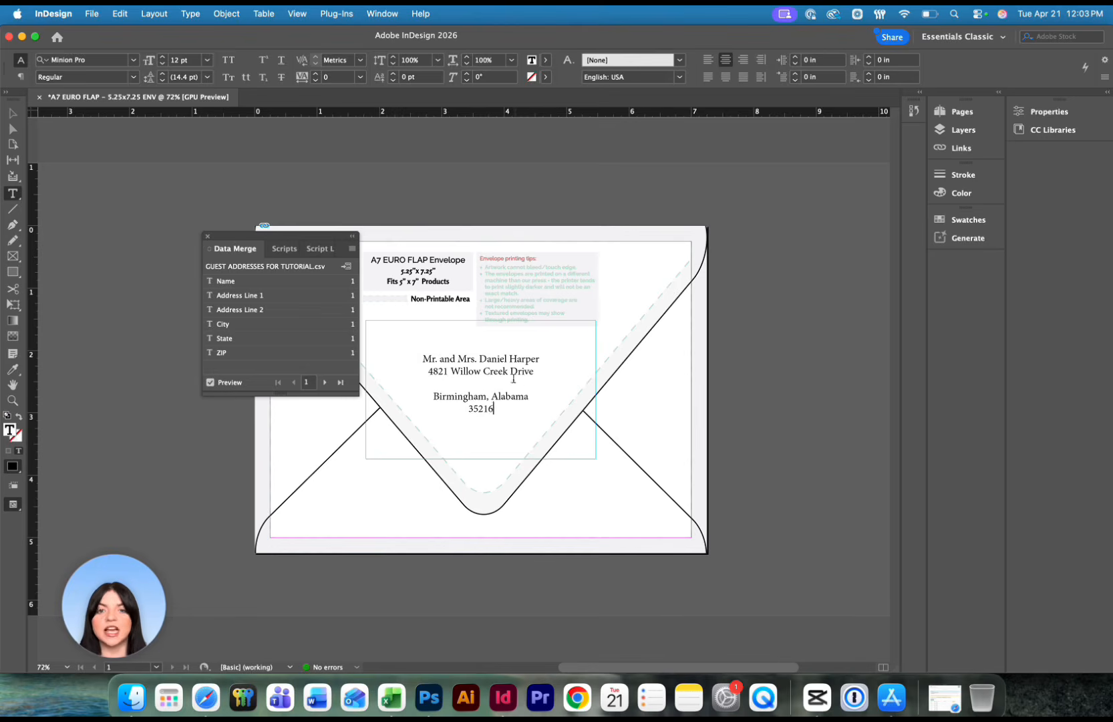
pyautogui.click(325, 382)
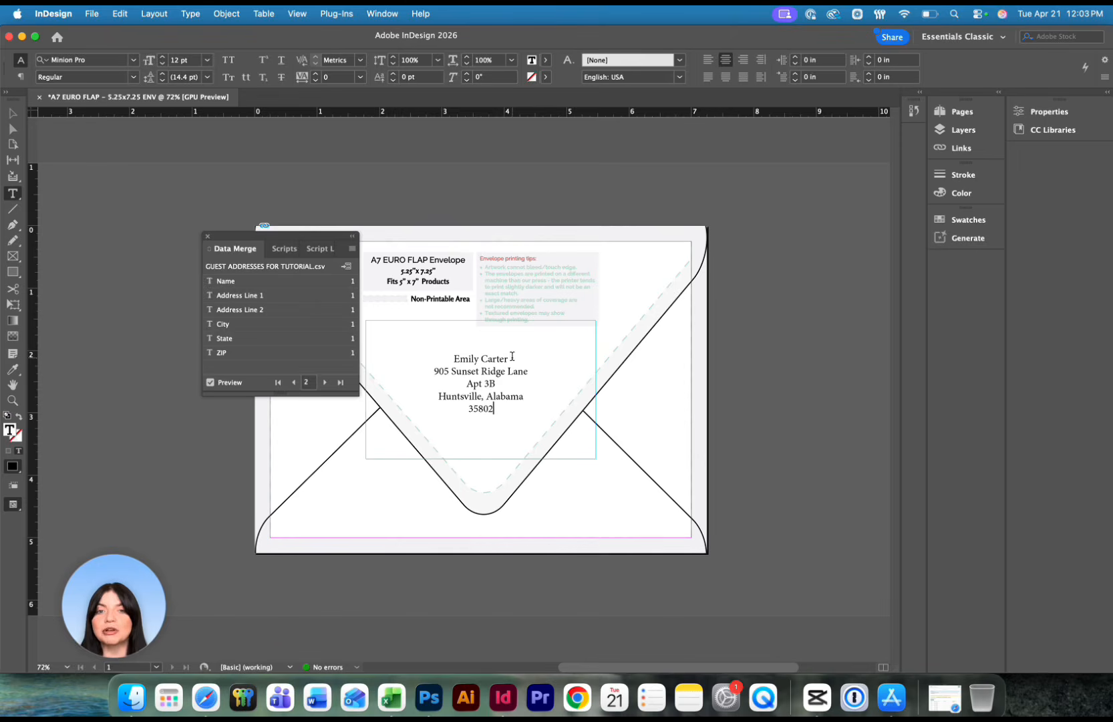
# Step: Set the guest name line in the Above the Beyond script font with the magenta C=0 M=100 Y=0 K=0 fill
pyautogui.moveTo(512, 357); pyautogui.dragTo(446, 358)
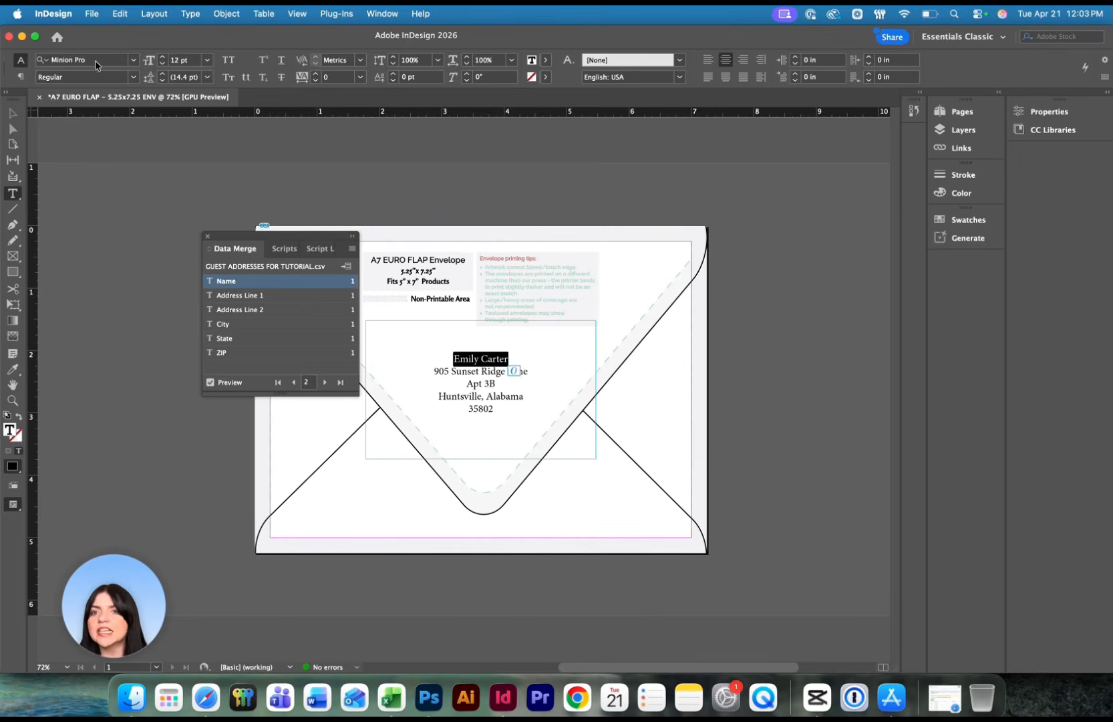
pyautogui.click(133, 60)
pyautogui.click(167, 178)
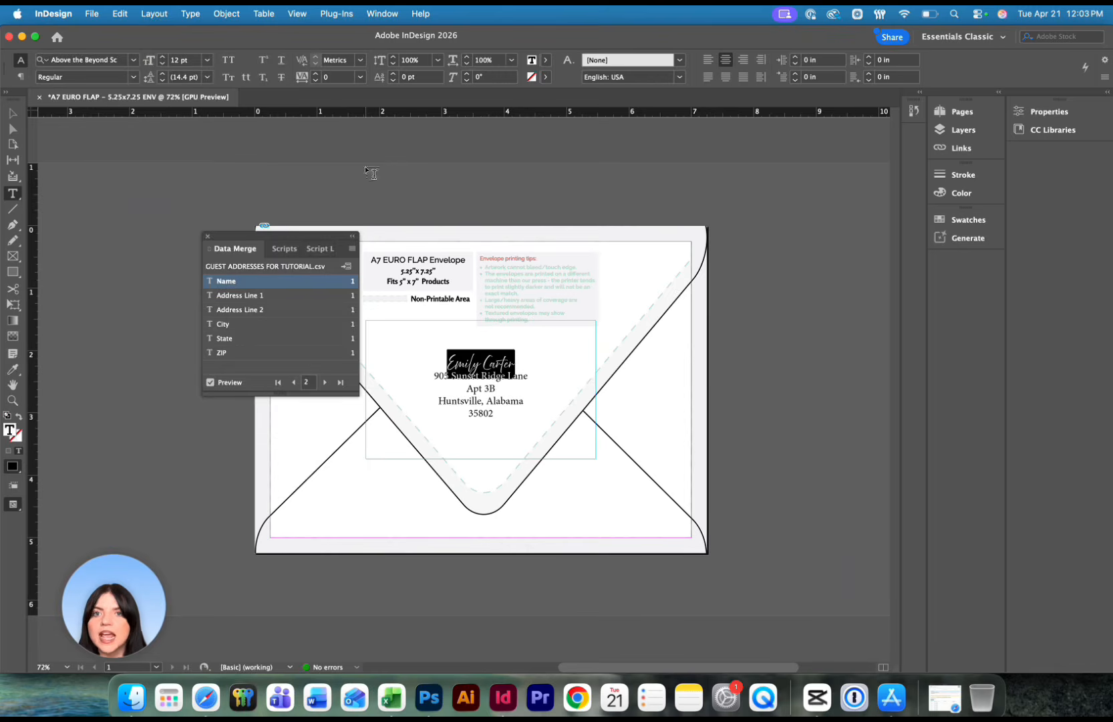
pyautogui.click(545, 62)
pyautogui.click(416, 172)
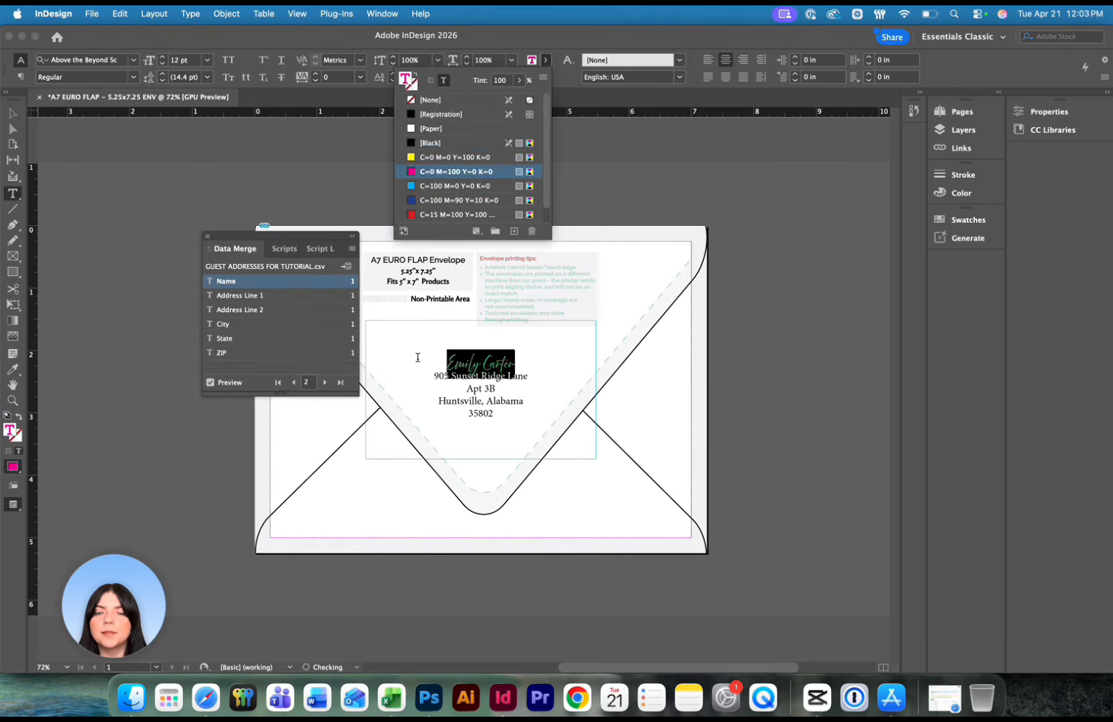
pyautogui.click(525, 365)
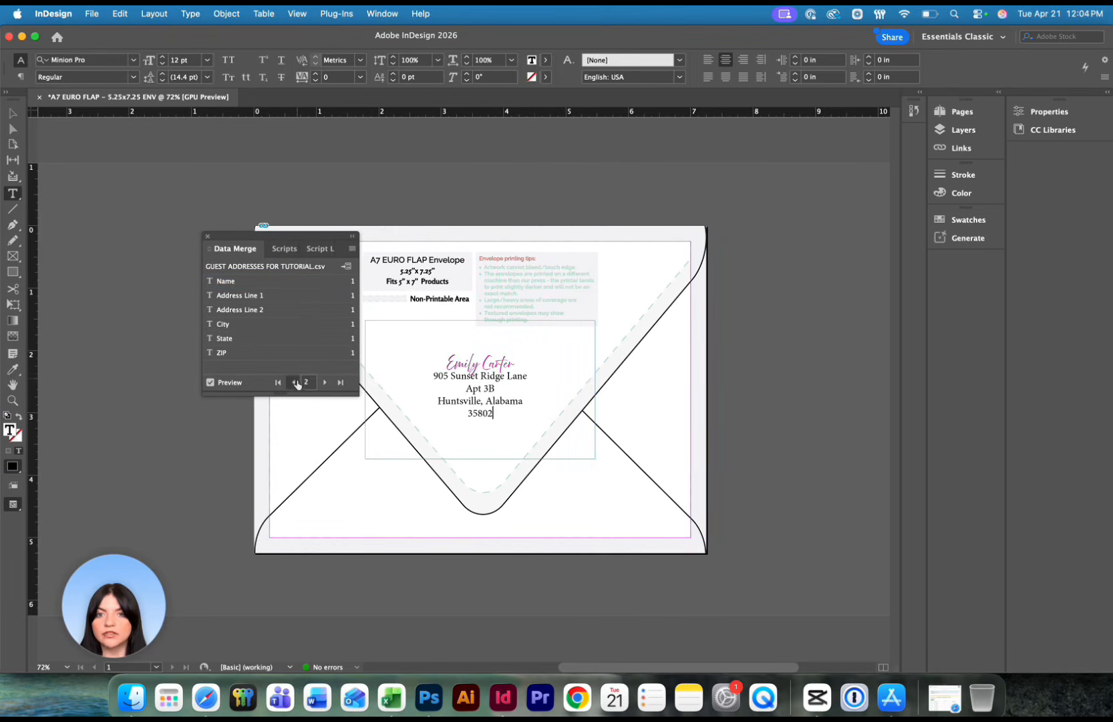
# Step: Preview the styled address block on the following records, up to record 5
pyautogui.click(324, 382)
pyautogui.click(324, 383)
pyautogui.click(324, 383)
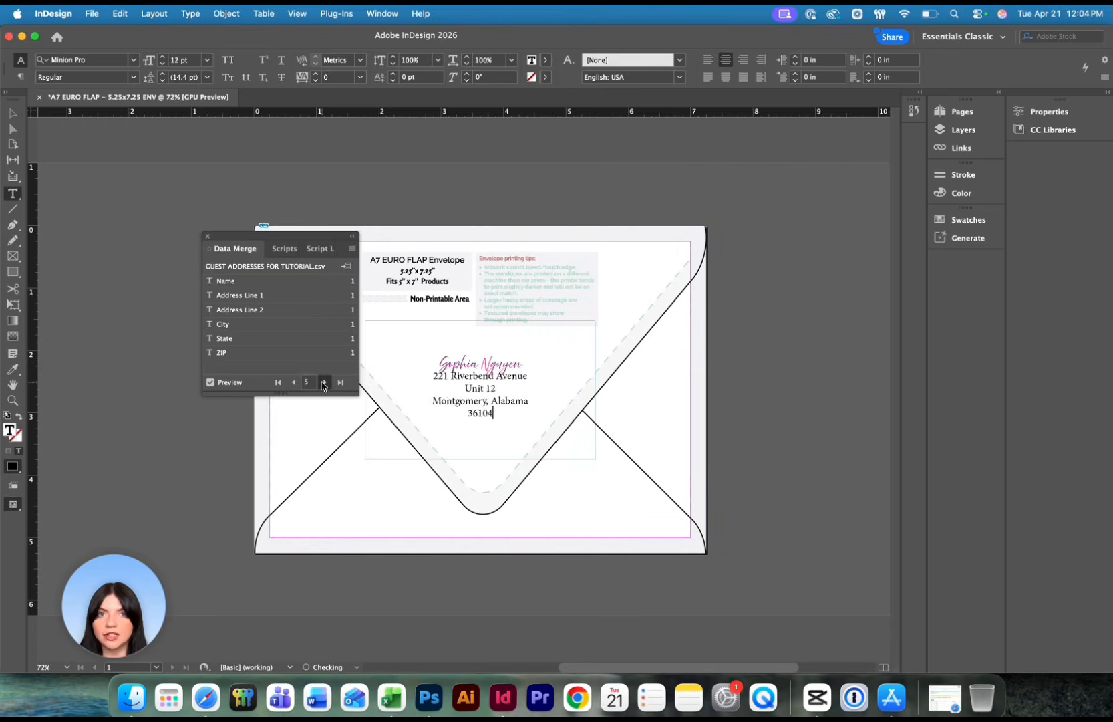
# Step: Check the styled address block on the records after record 5, up to record 8
pyautogui.click(324, 382)
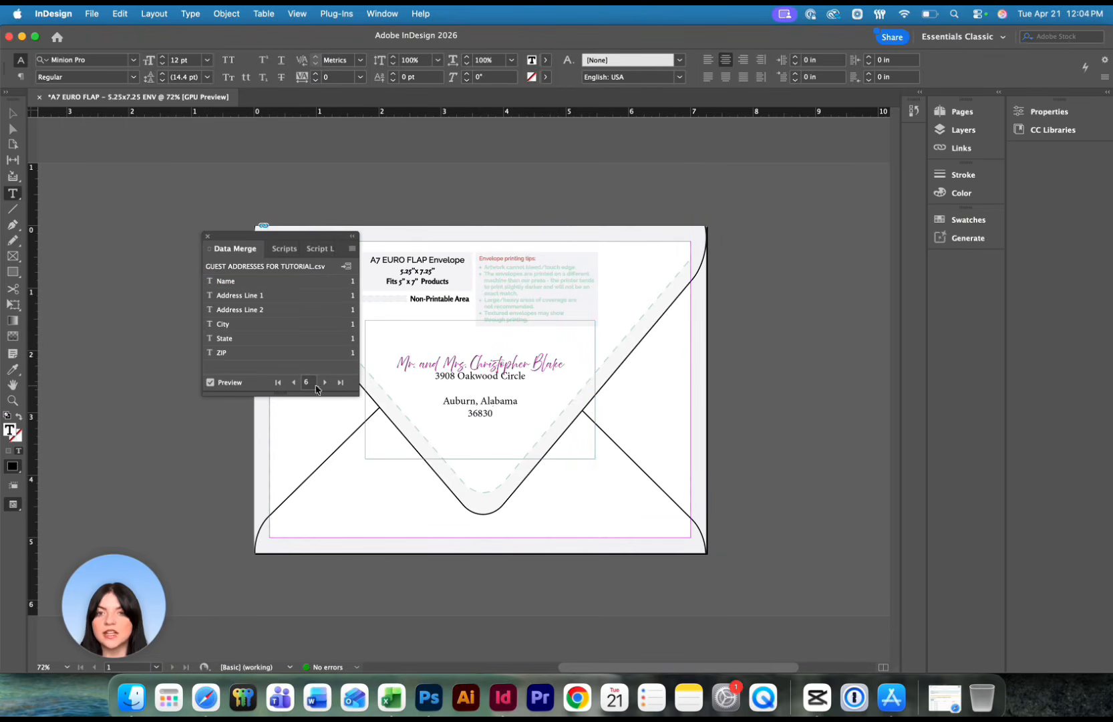
pyautogui.click(325, 382)
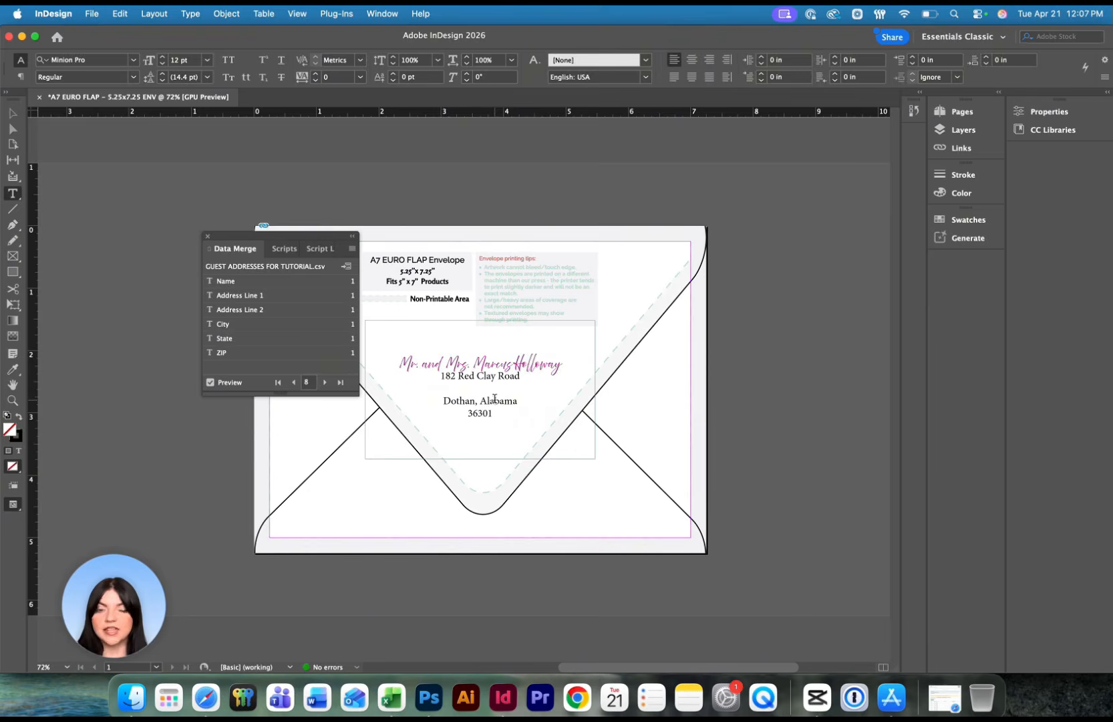
# Step: Delete the A7 Euro Flap template artwork from the page, keeping only the address text frame
pyautogui.click(13, 113)
pyautogui.click(480, 307)
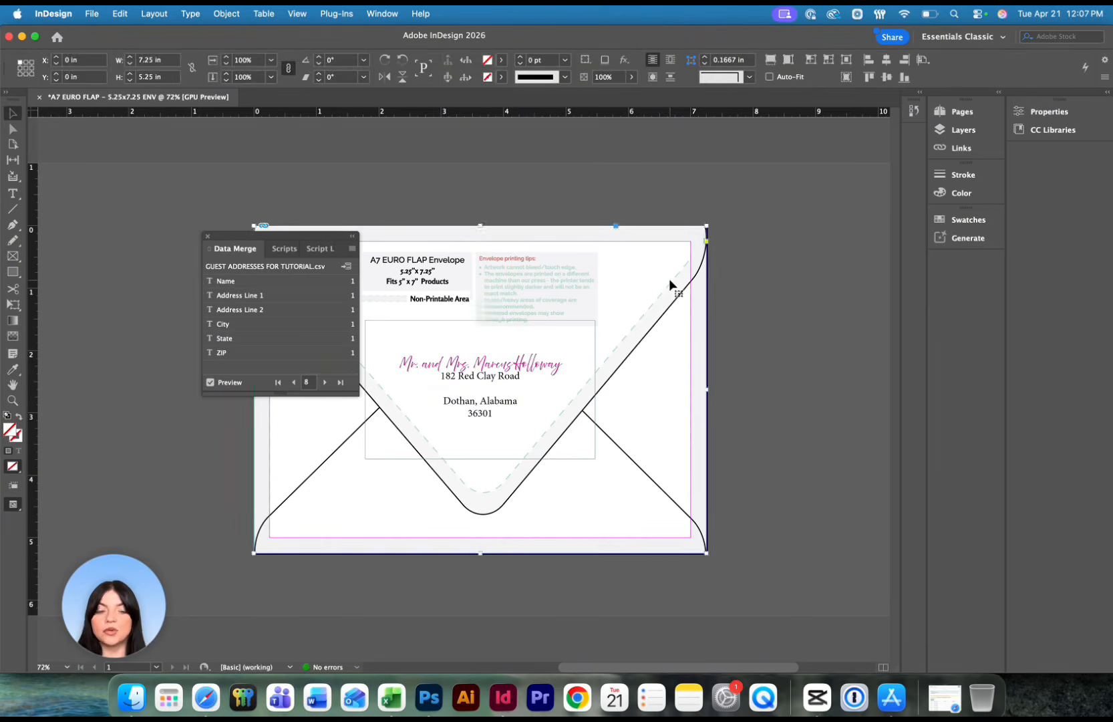
pyautogui.press('Delete')
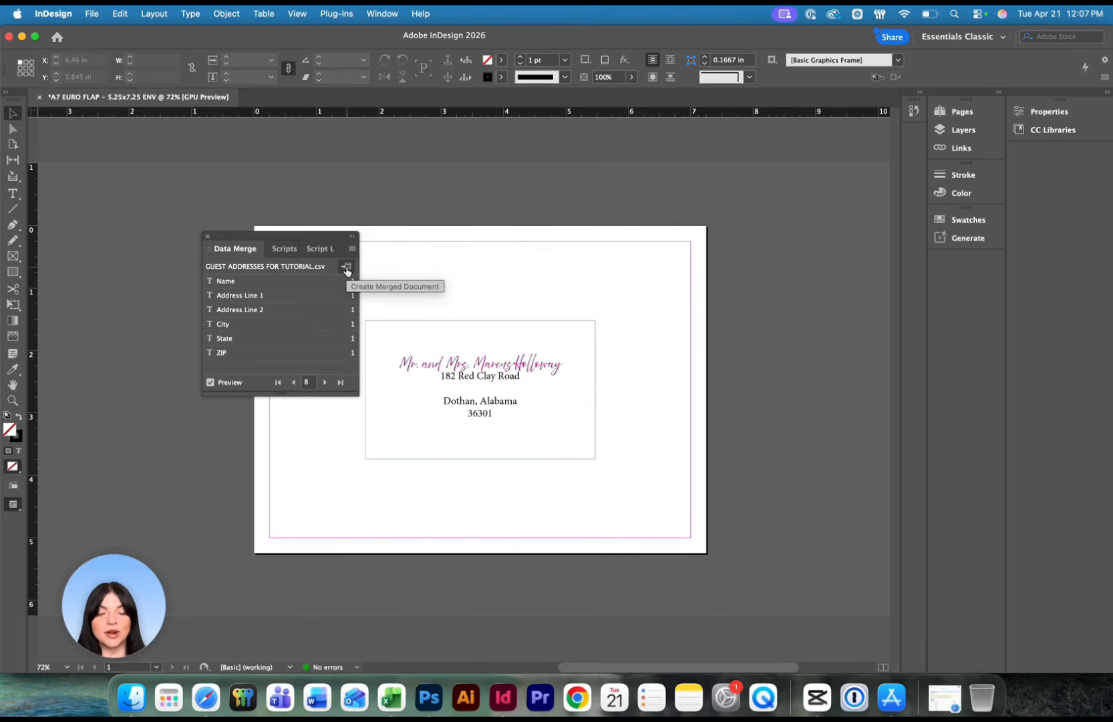
# Step: Create a merged document from all records with a single record per page, removing blank lines for empty fields
pyautogui.click(347, 268)
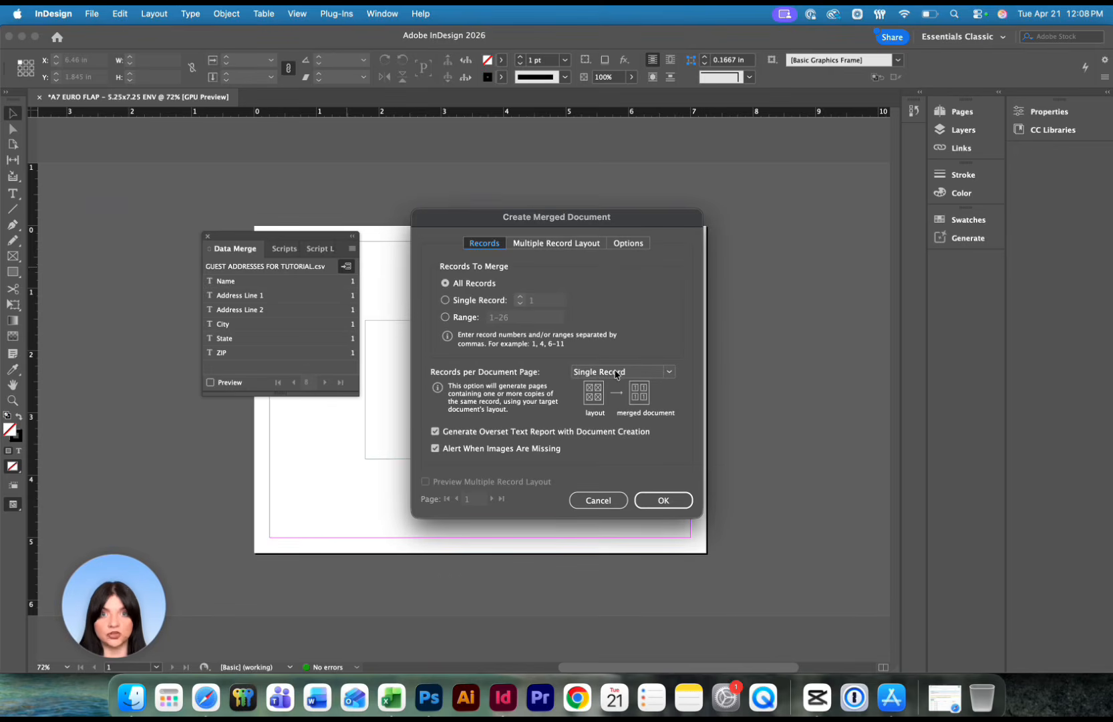
pyautogui.click(592, 244)
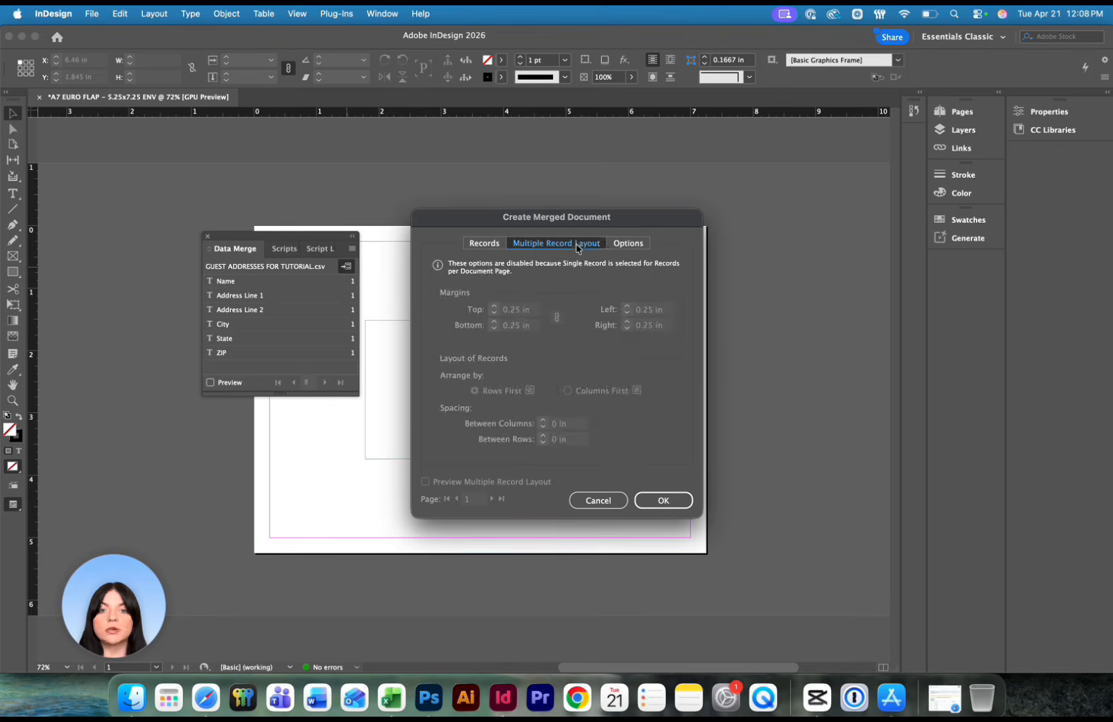
pyautogui.click(617, 244)
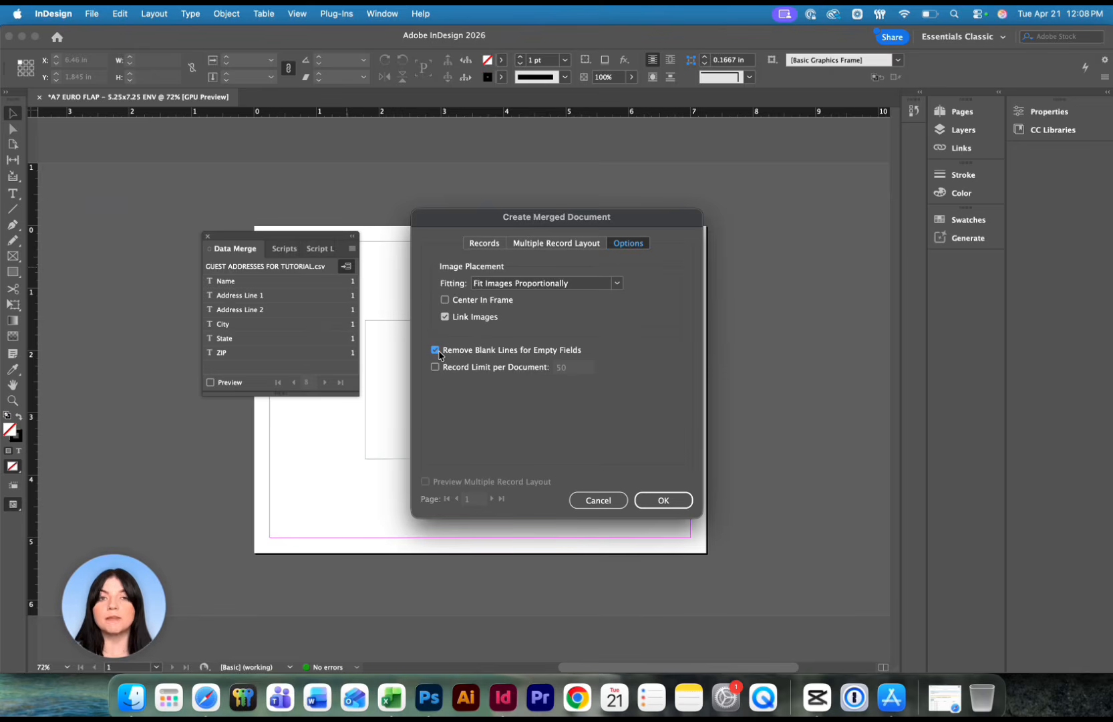
pyautogui.click(671, 504)
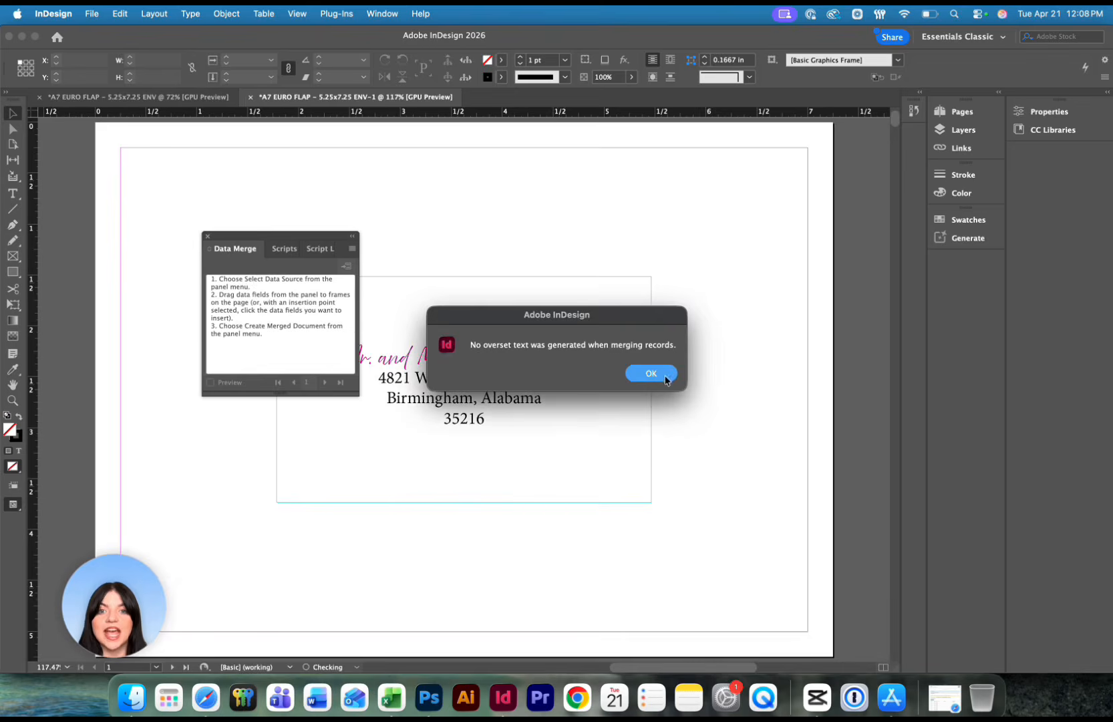
pyautogui.click(666, 379)
# Step: Close the Data Merge panel and review the addresses on all merged envelope pages through page 26
pyautogui.scroll(-5, 657, 377)
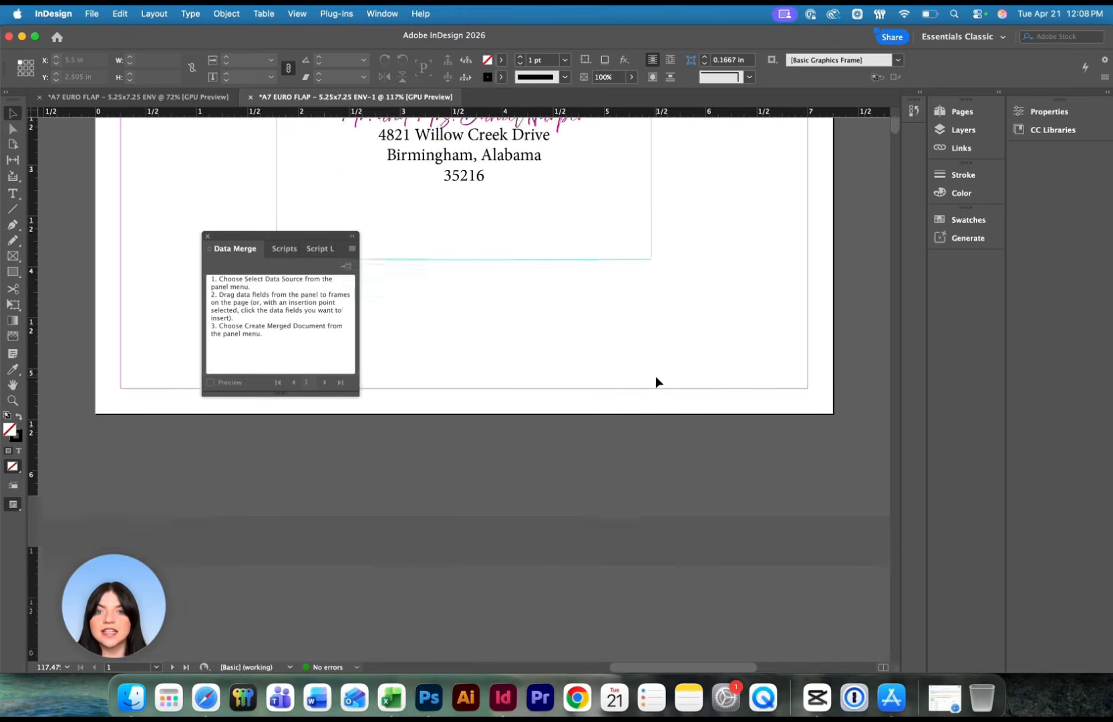
pyautogui.scroll(-5, 657, 377)
pyautogui.scroll(-1, 625, 366)
pyautogui.click(207, 236)
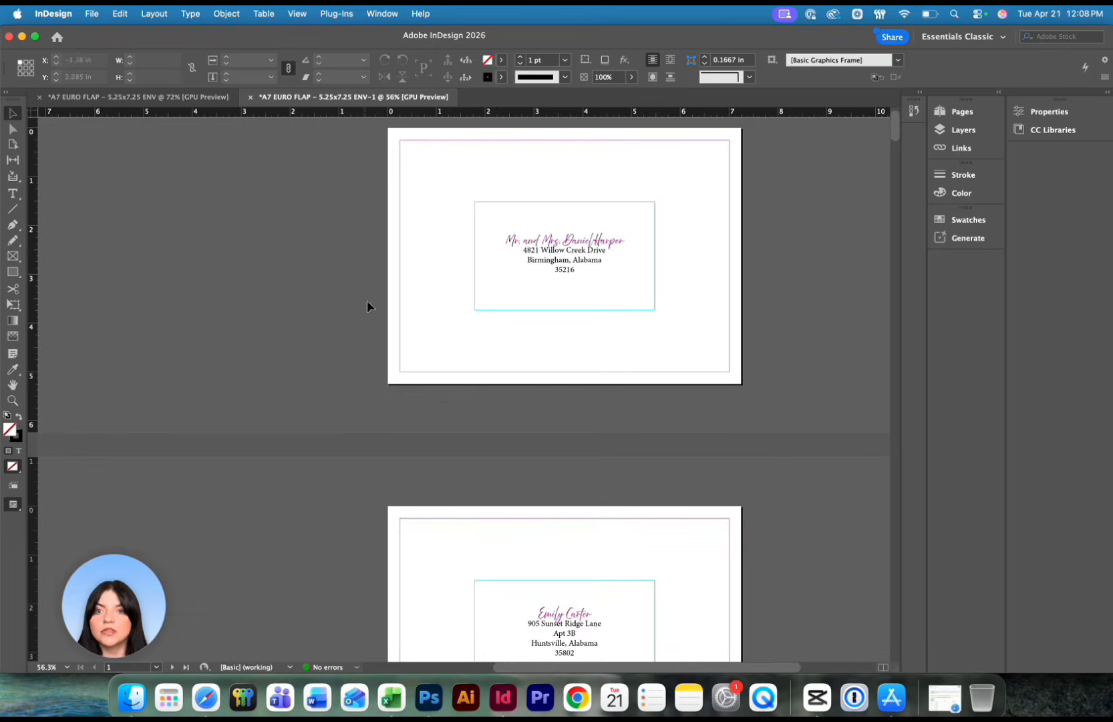
pyautogui.scroll(-10, 573, 386)
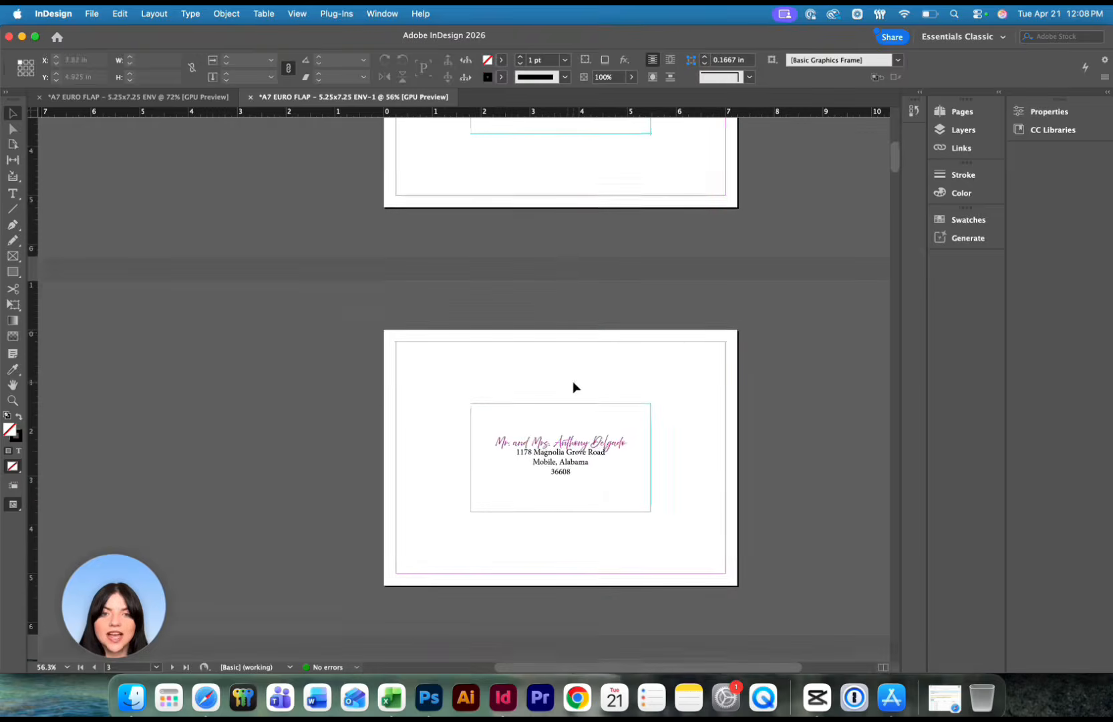
pyautogui.scroll(-10, 573, 386)
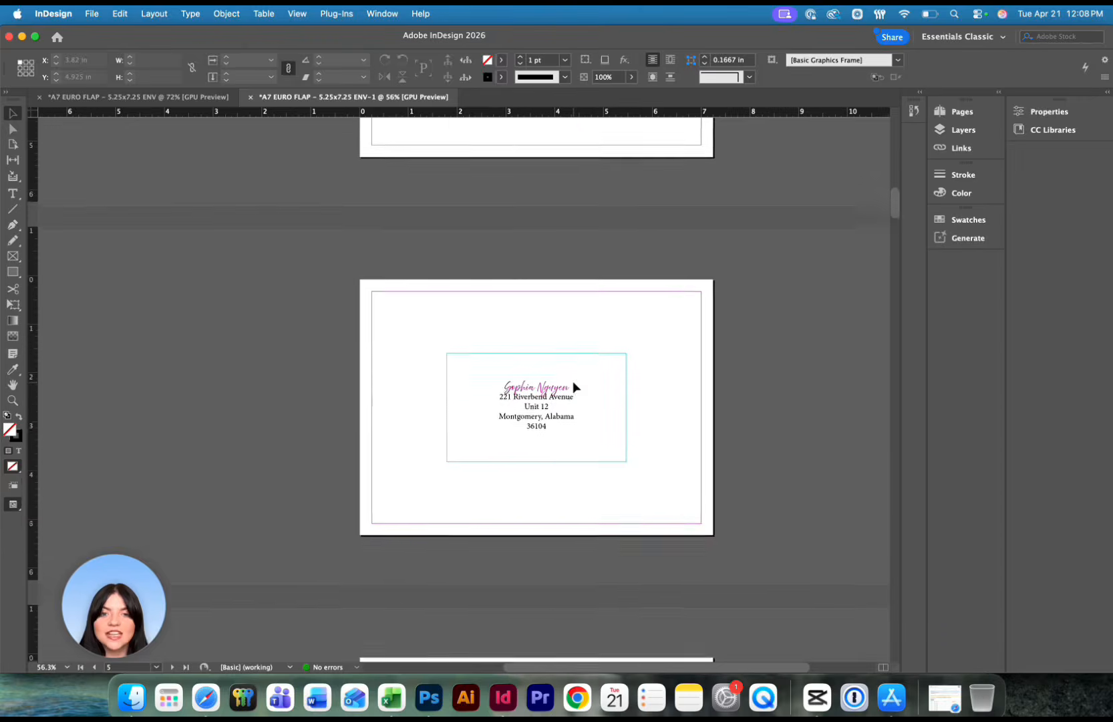
pyautogui.scroll(-15, 573, 386)
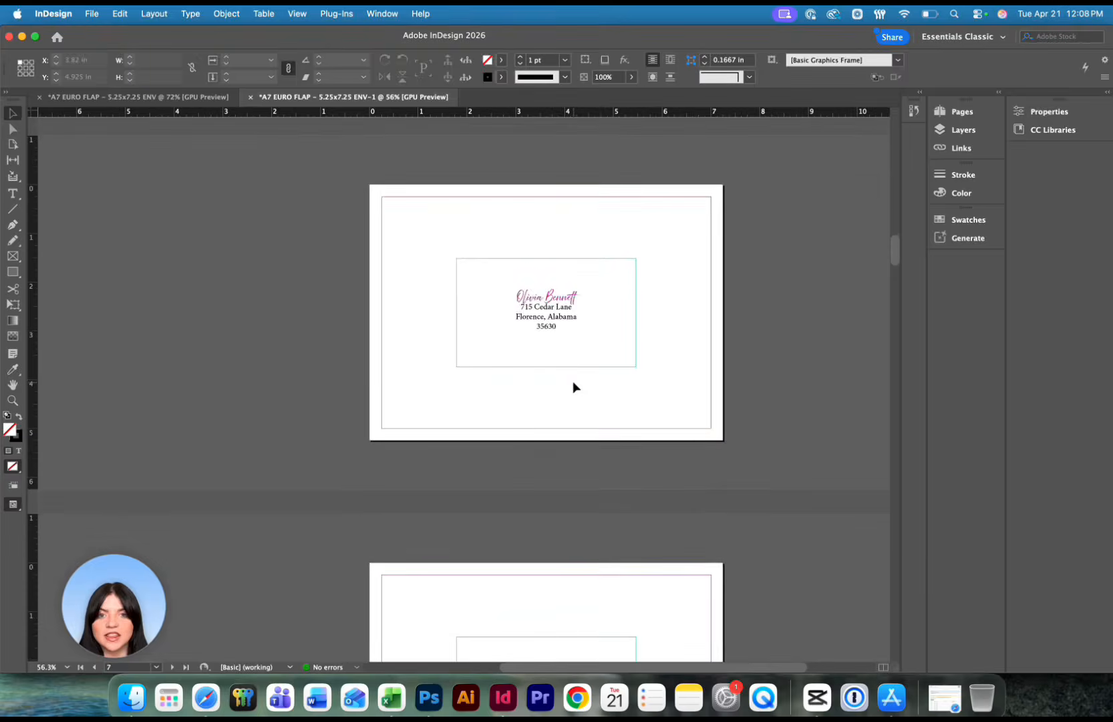
pyautogui.scroll(-16, 574, 386)
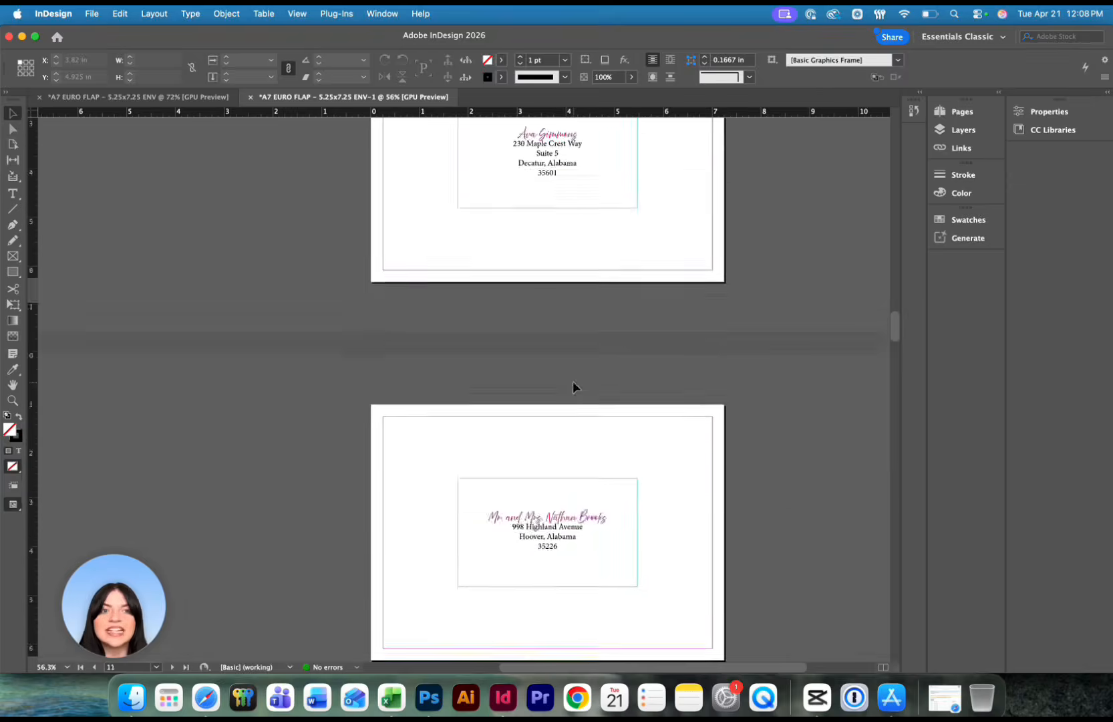
pyautogui.scroll(-16, 574, 387)
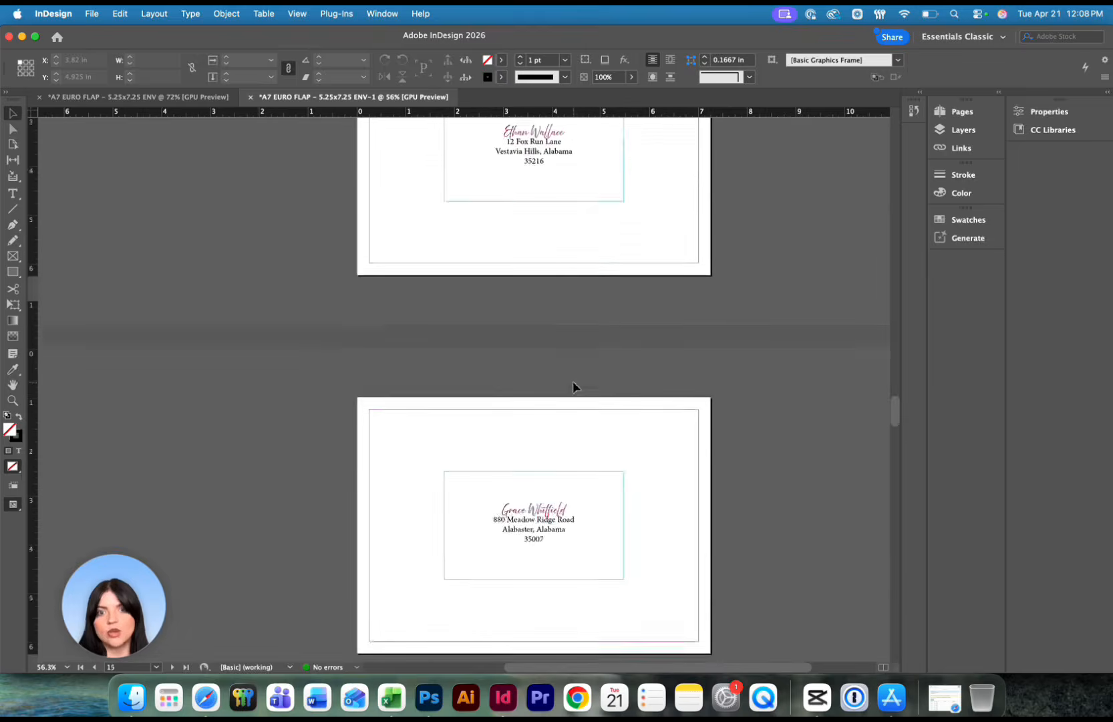
pyautogui.scroll(-16, 573, 386)
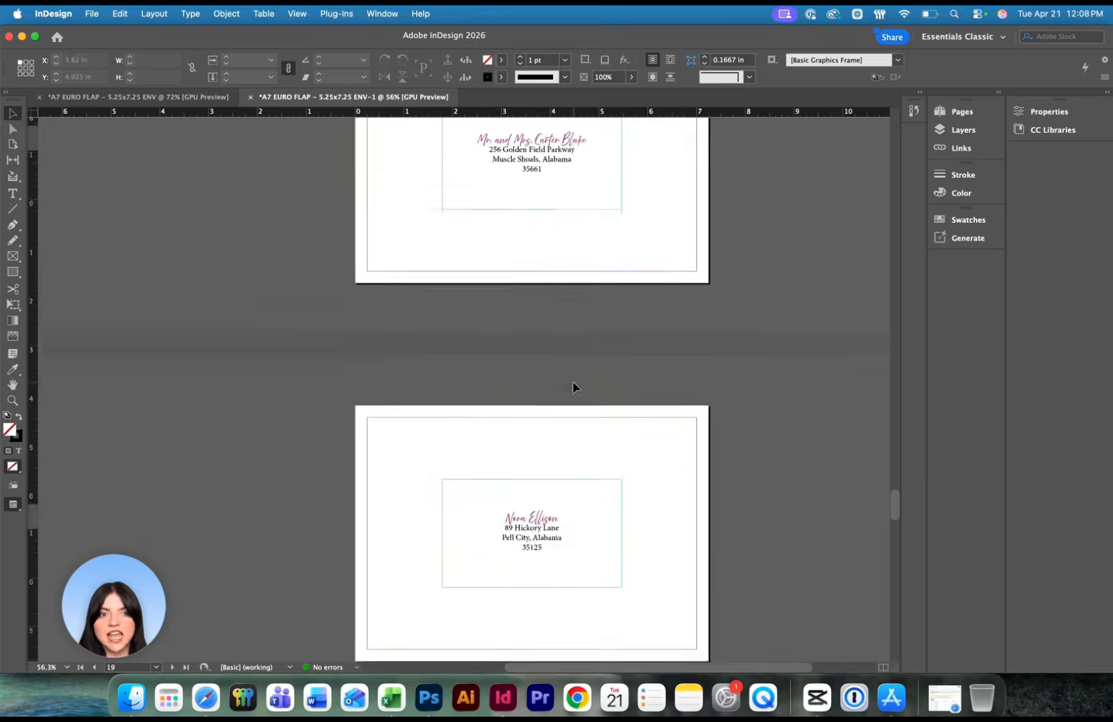
pyautogui.scroll(-20, 573, 386)
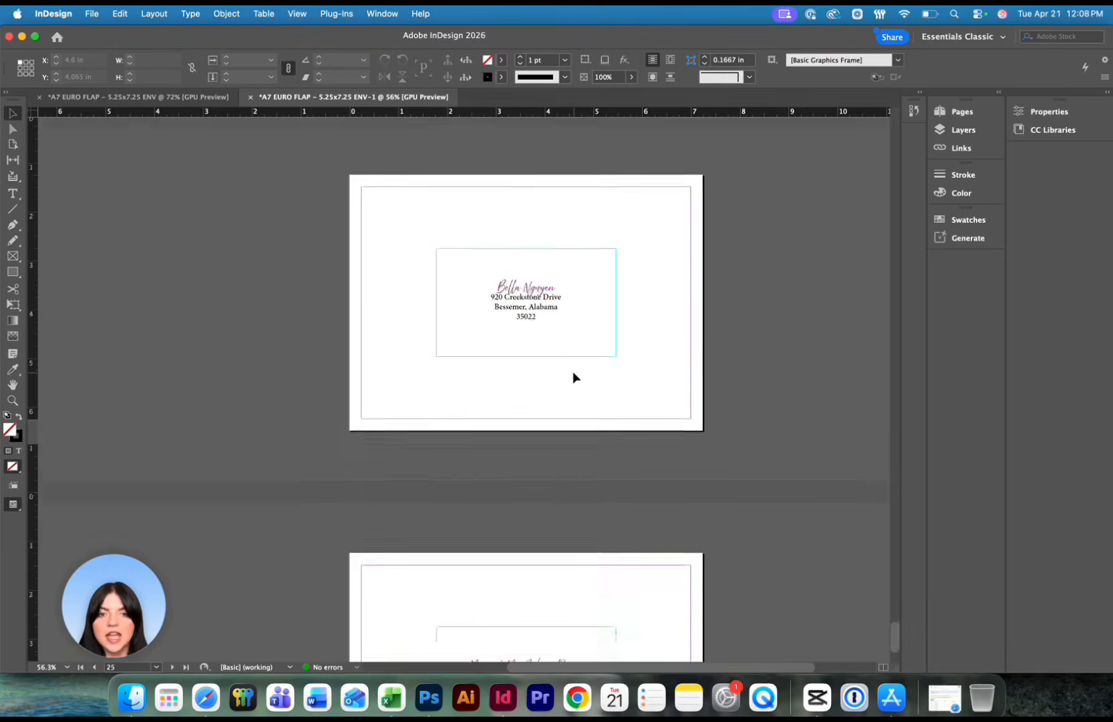
pyautogui.scroll(20, 573, 378)
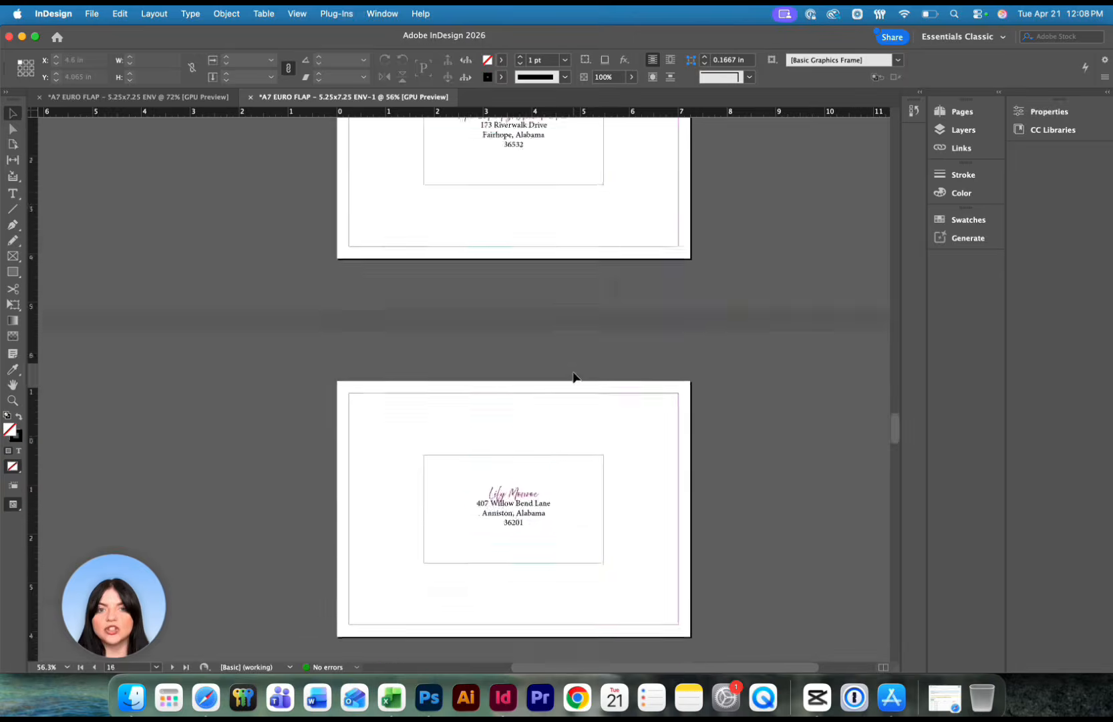
pyautogui.scroll(20, 573, 378)
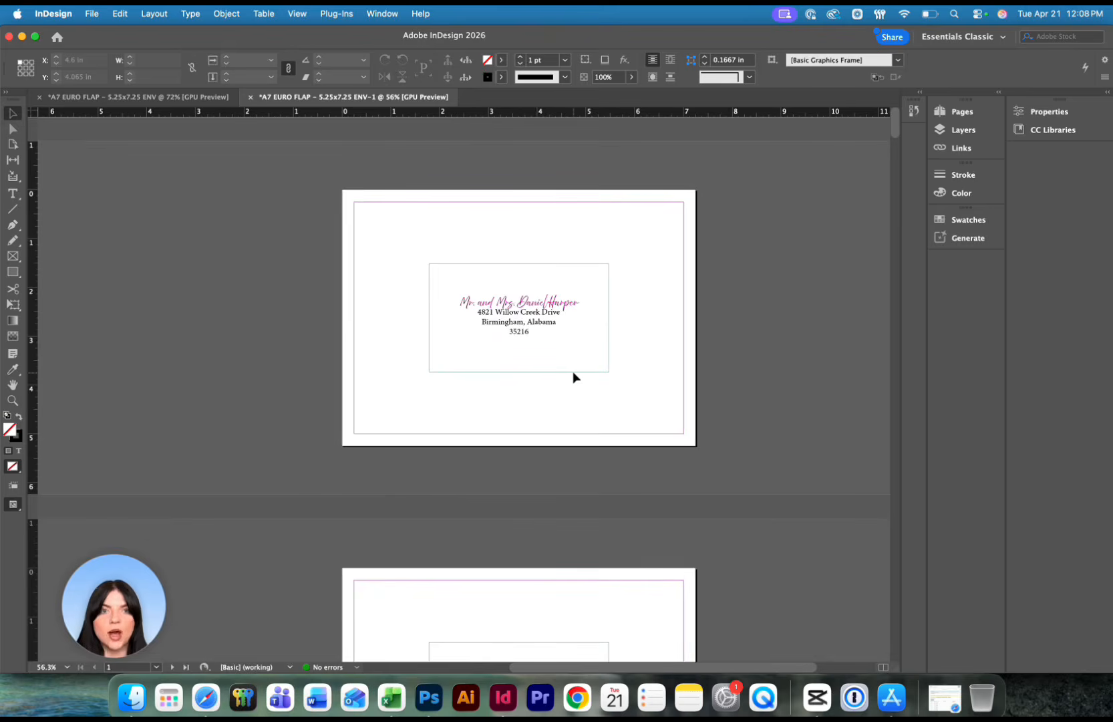
pyautogui.scroll(-20, 573, 377)
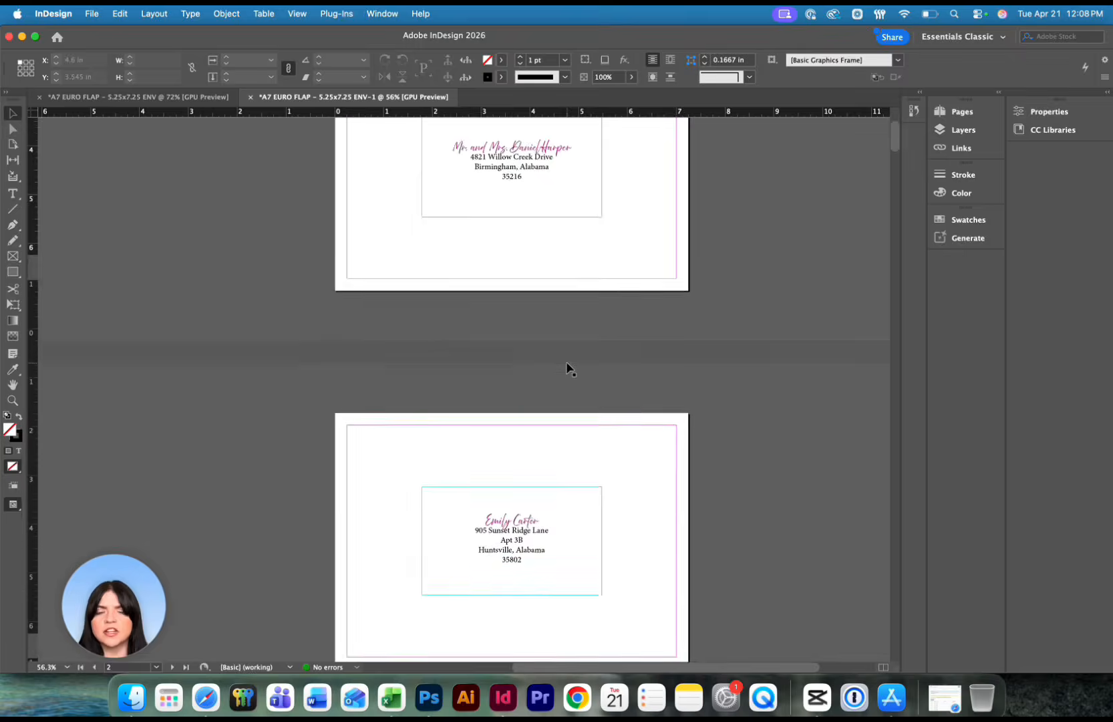
pyautogui.scroll(-20, 566, 367)
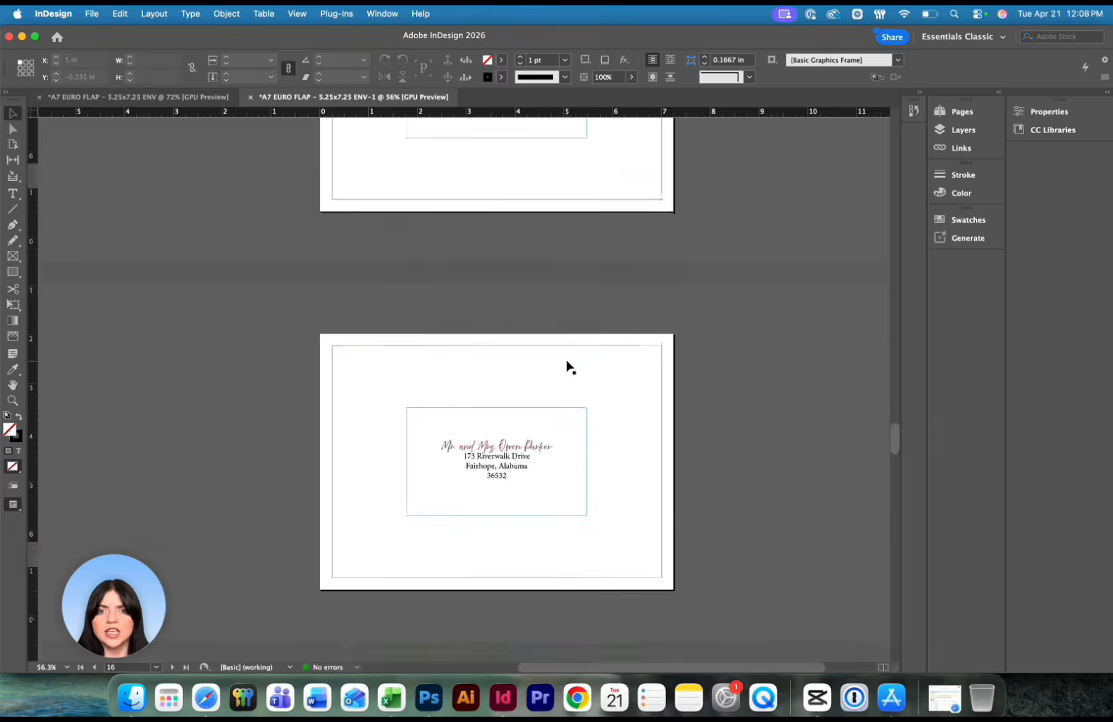
pyautogui.scroll(-20, 566, 357)
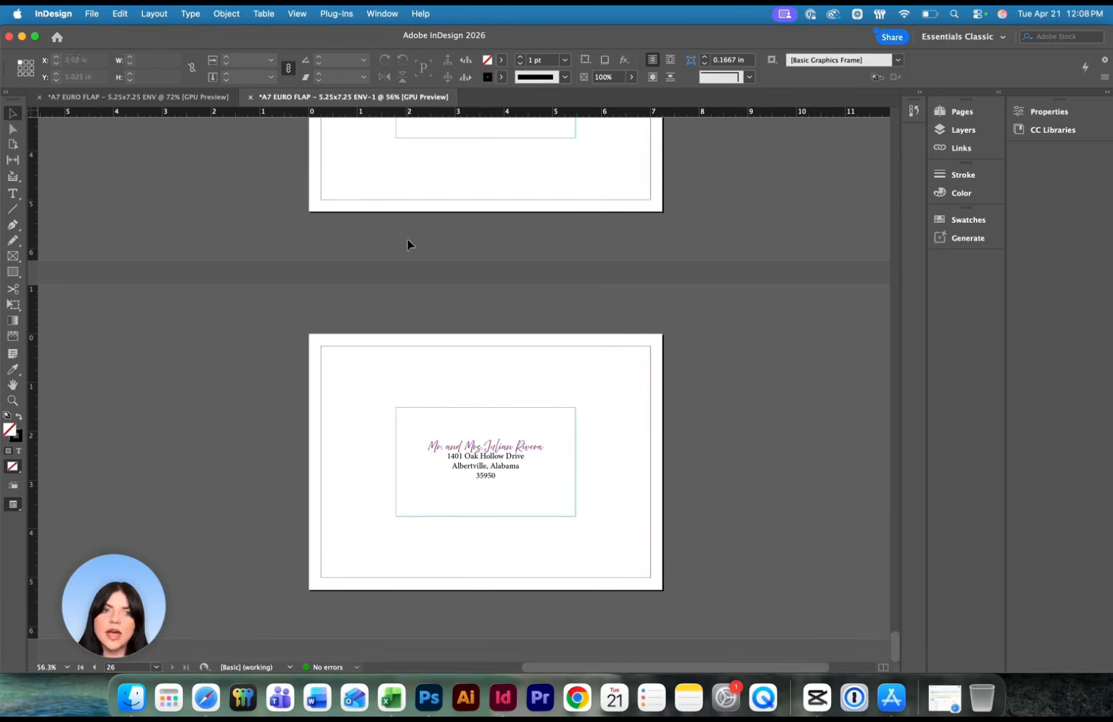
# Step: Save the merged document's export as Adobe PDF (Print) in Documents under the name "guest addresses indesign tutorial"
pyautogui.click(92, 13)
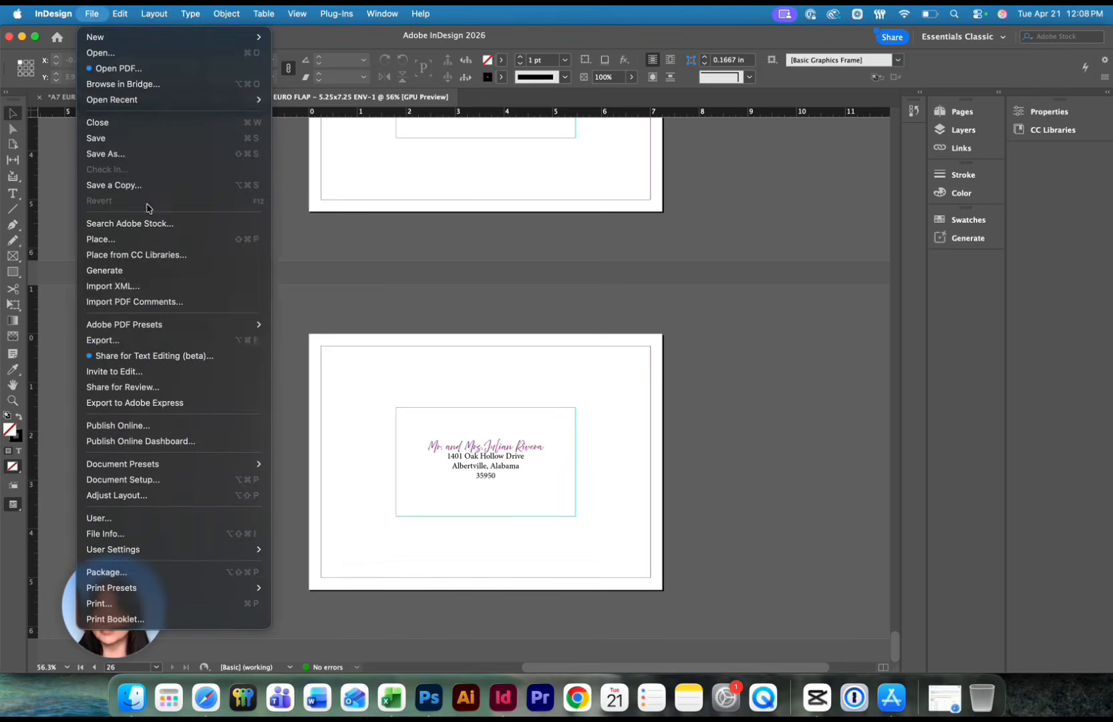
pyautogui.click(102, 339)
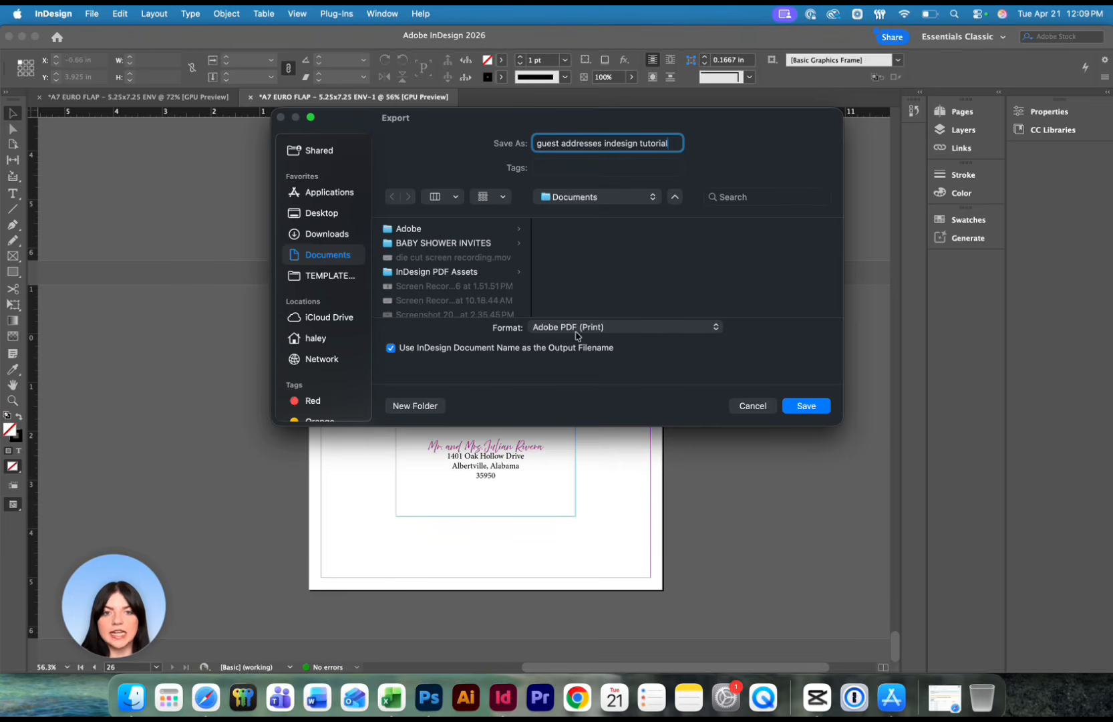
pyautogui.click(806, 406)
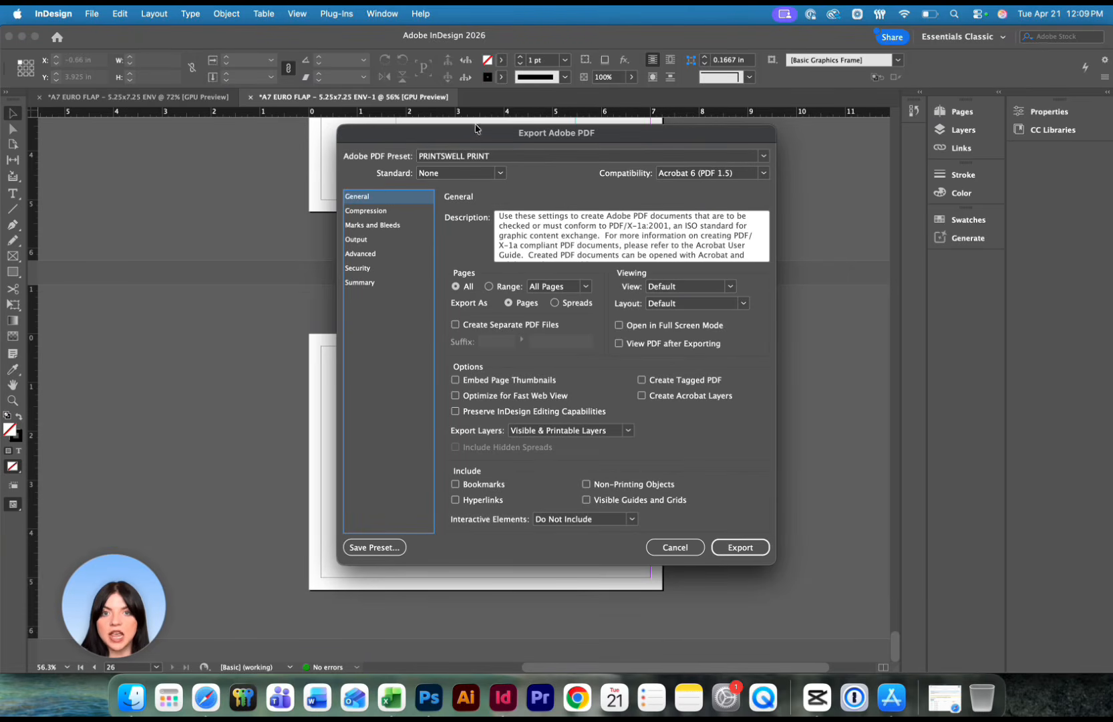
# Step: Review the PRINTSWELL PRINT preset's settings from Compression through Summary, and export the PDF
pyautogui.click(397, 211)
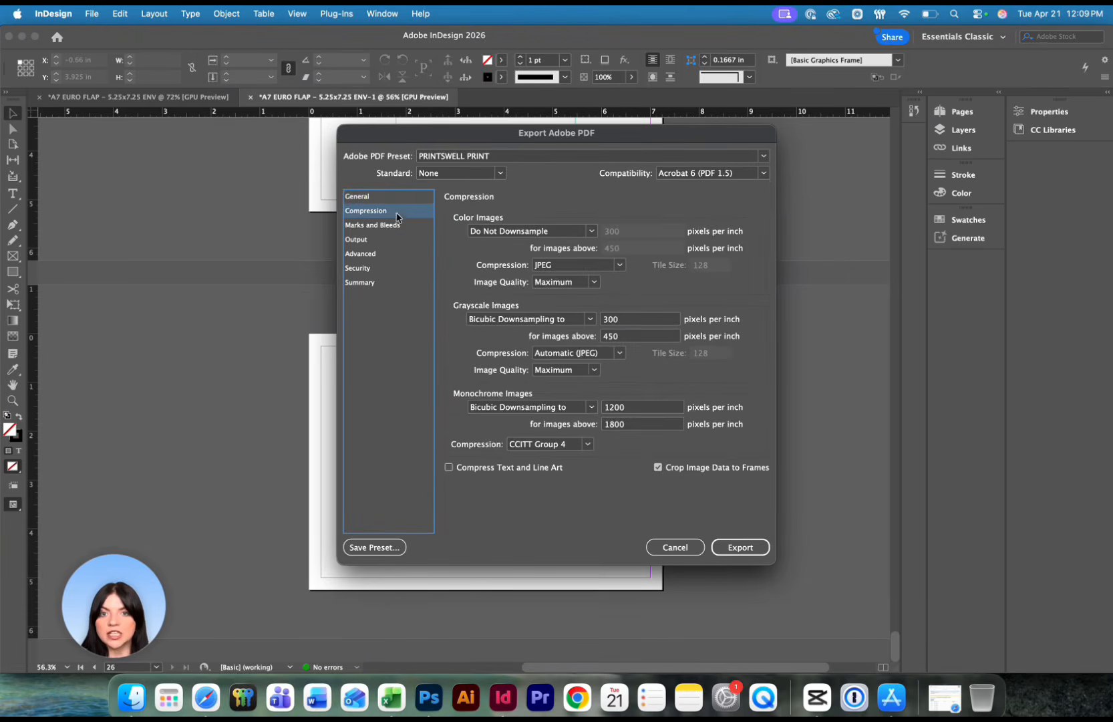
pyautogui.click(378, 226)
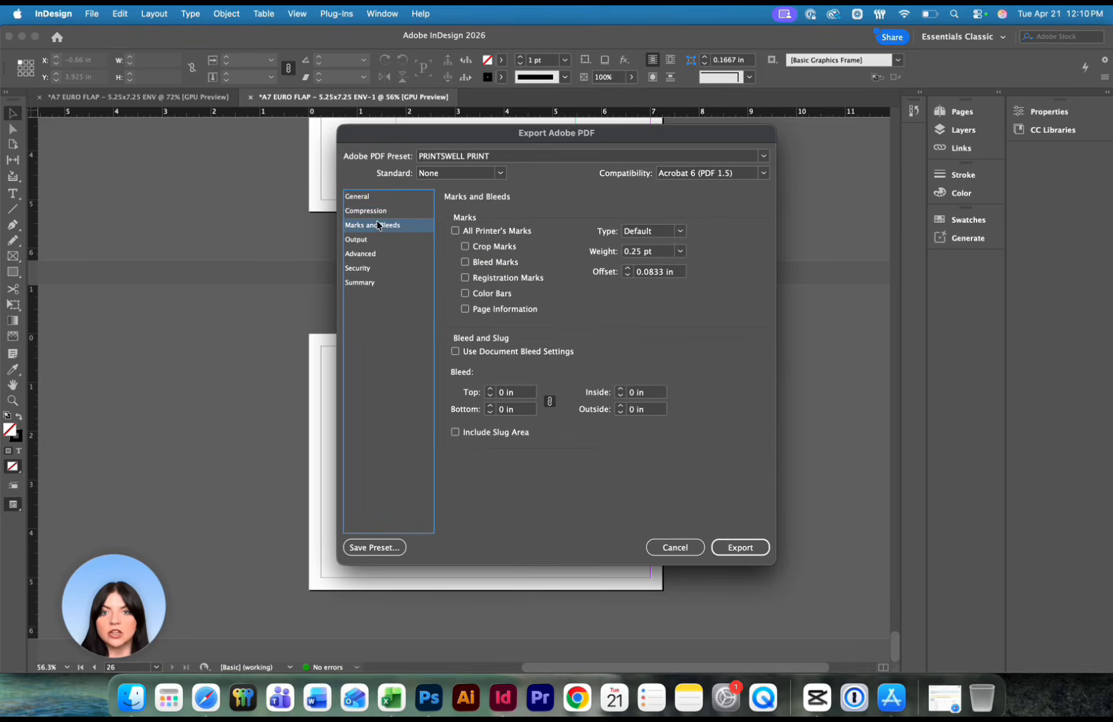
pyautogui.click(377, 240)
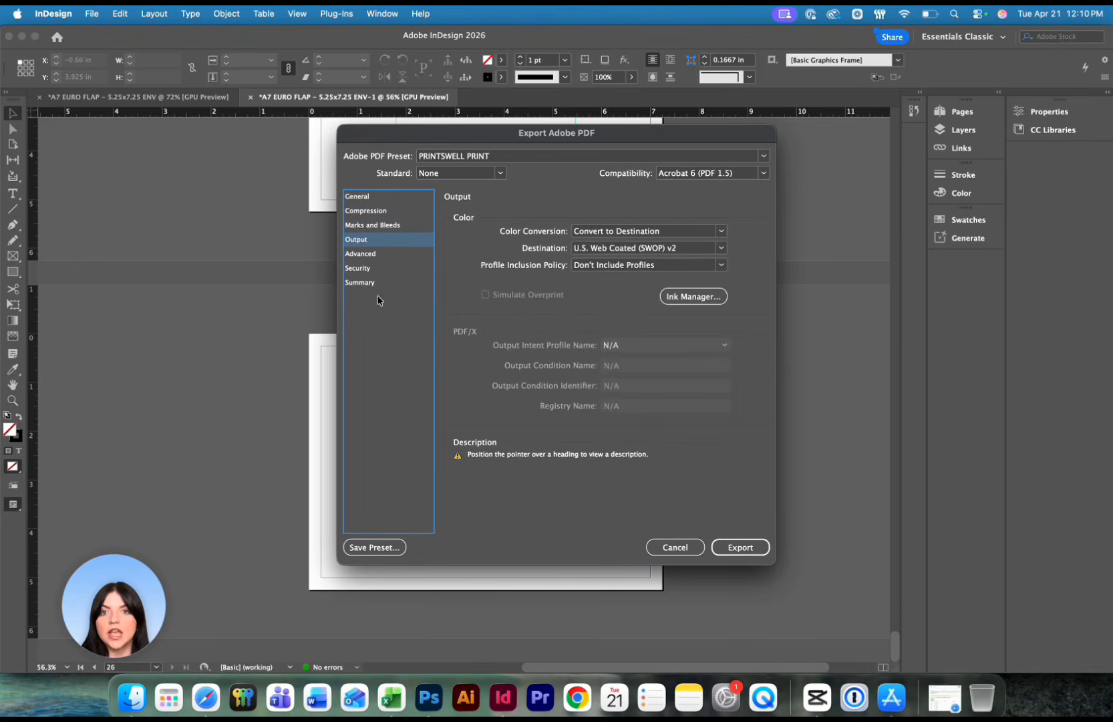
pyautogui.click(369, 255)
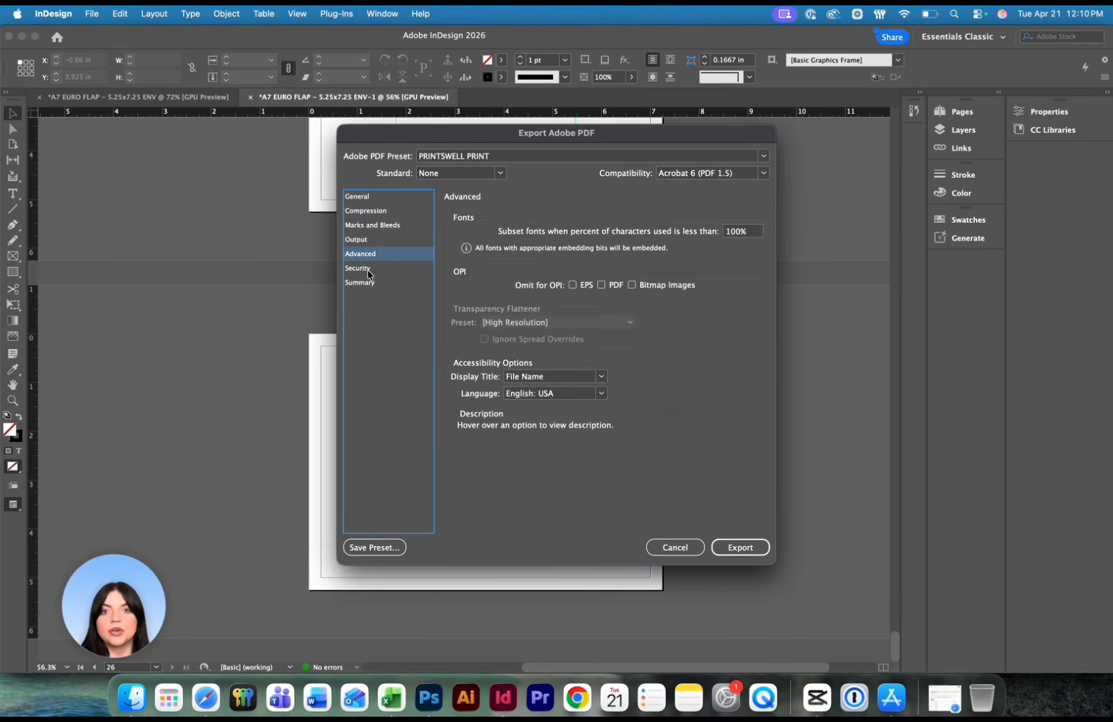
pyautogui.click(370, 270)
pyautogui.click(364, 283)
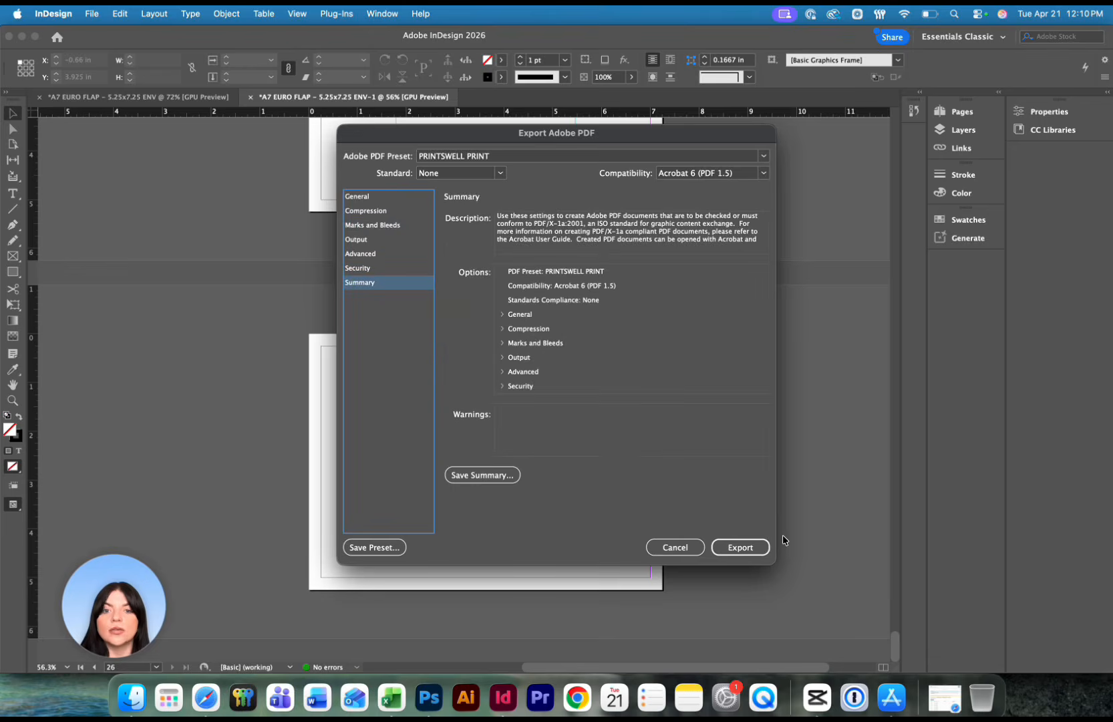
pyautogui.click(739, 546)
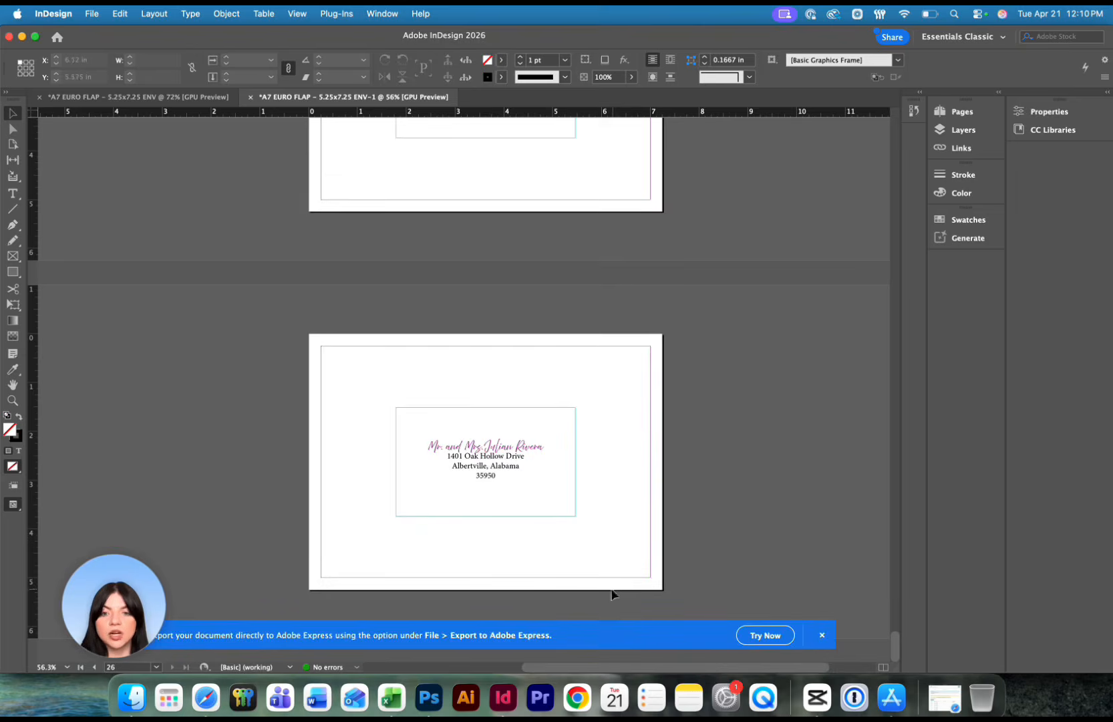
pyautogui.hscroll(-2, 735, 614)
pyautogui.click(822, 635)
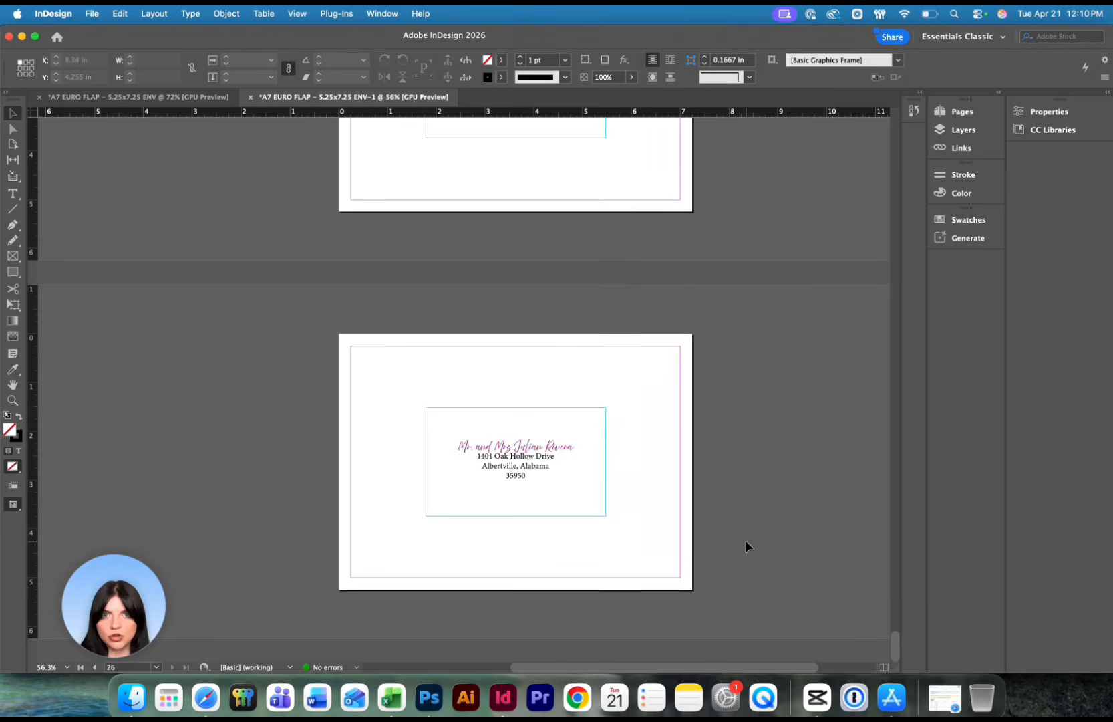
# Step: Switch to the PrintsWell order site in Safari and start an order for Envelopes in the A7 - 5.25x7.25 size
pyautogui.click(206, 697)
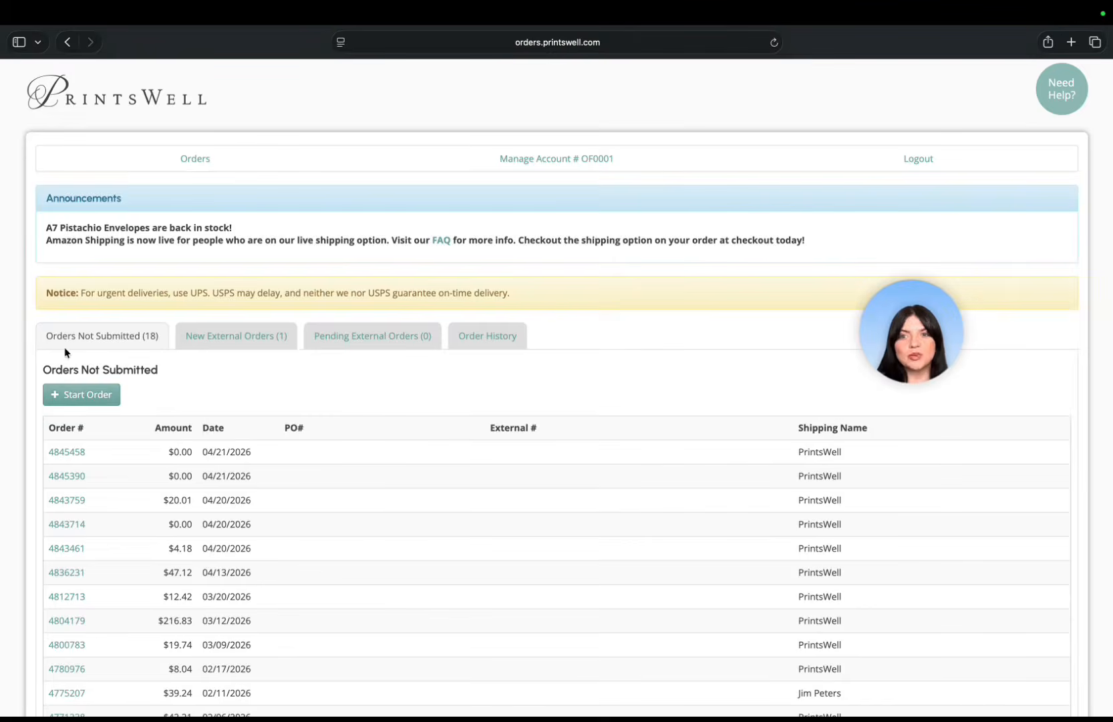
pyautogui.click(98, 405)
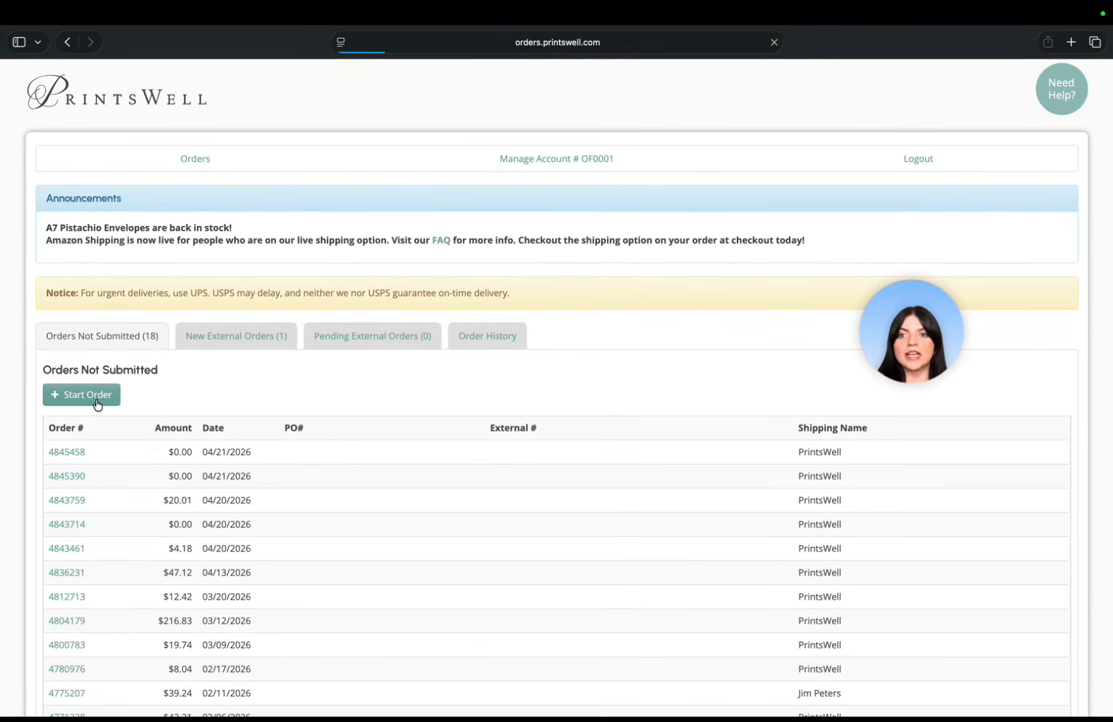
pyautogui.click(124, 288)
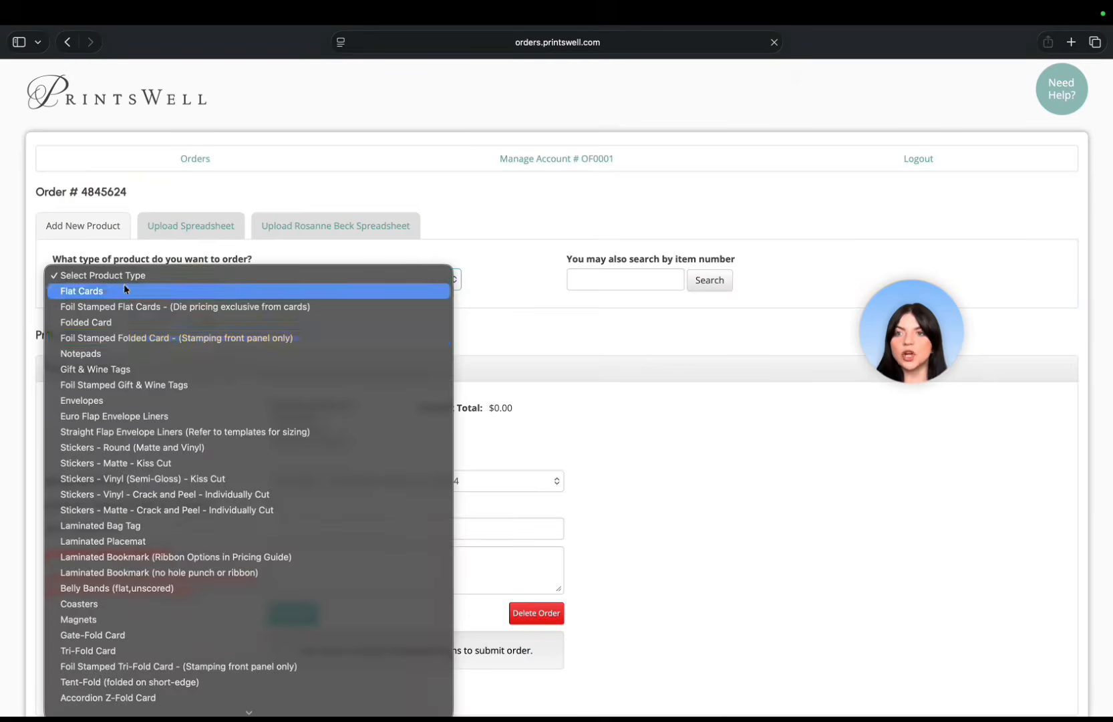
pyautogui.click(100, 400)
pyautogui.click(119, 330)
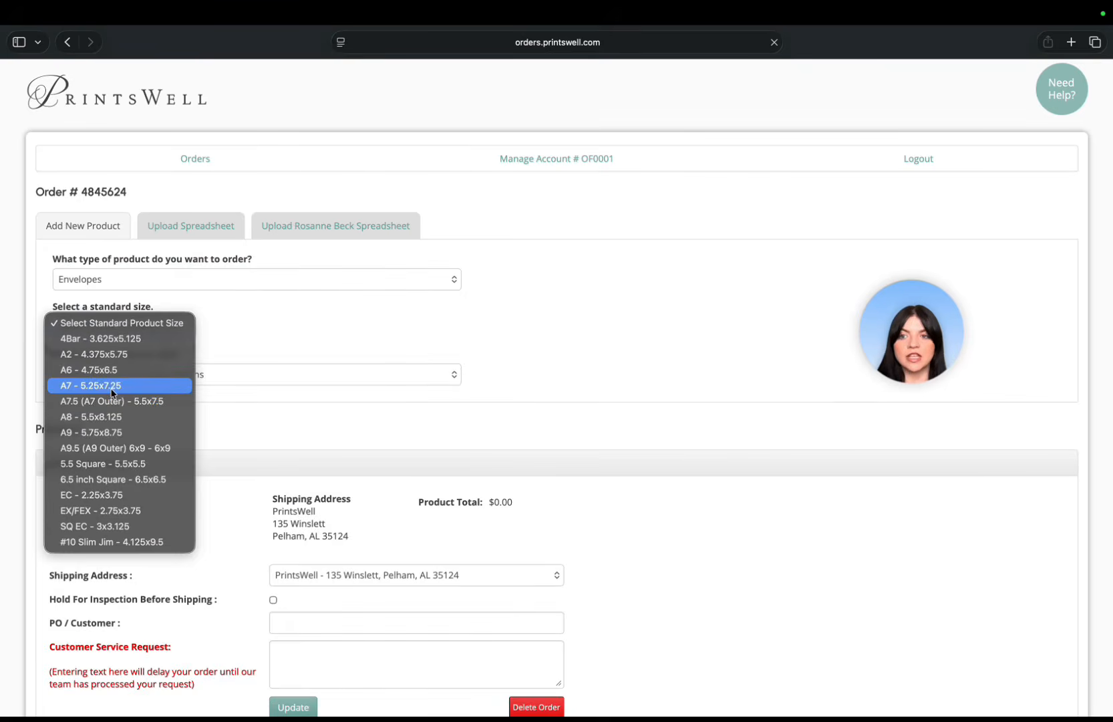
pyautogui.click(112, 393)
# Step: Choose White Eggshell - Euro Flap as the envelope paper and select the matching product
pyautogui.click(121, 373)
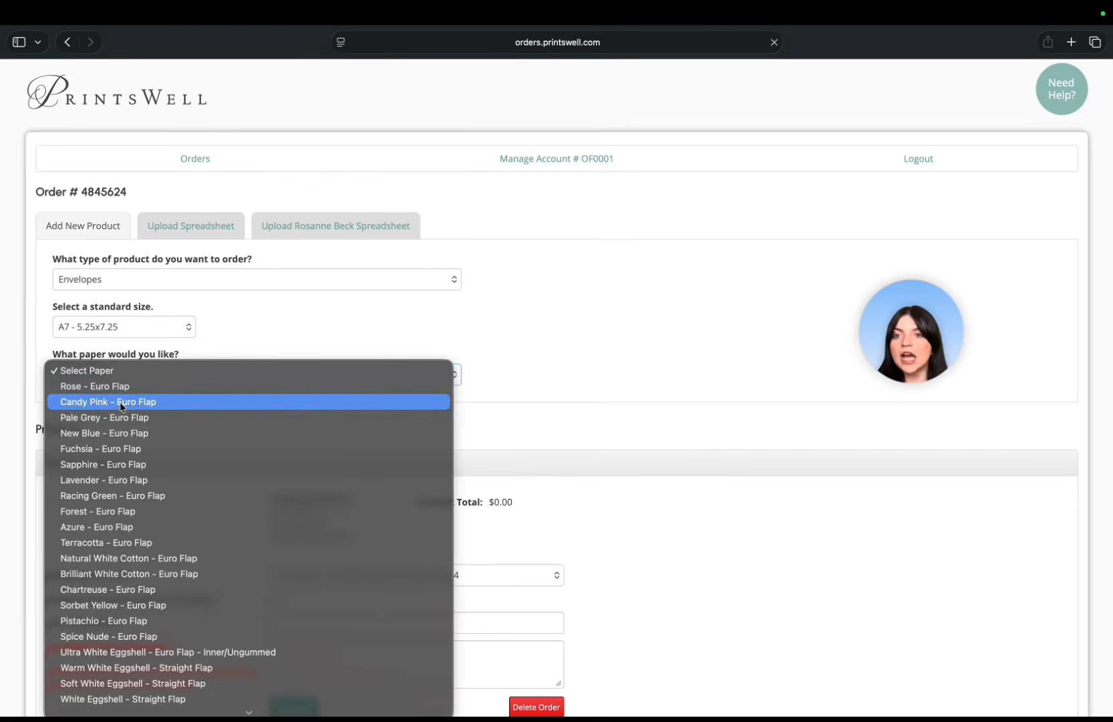
pyautogui.scroll(-5, 122, 406)
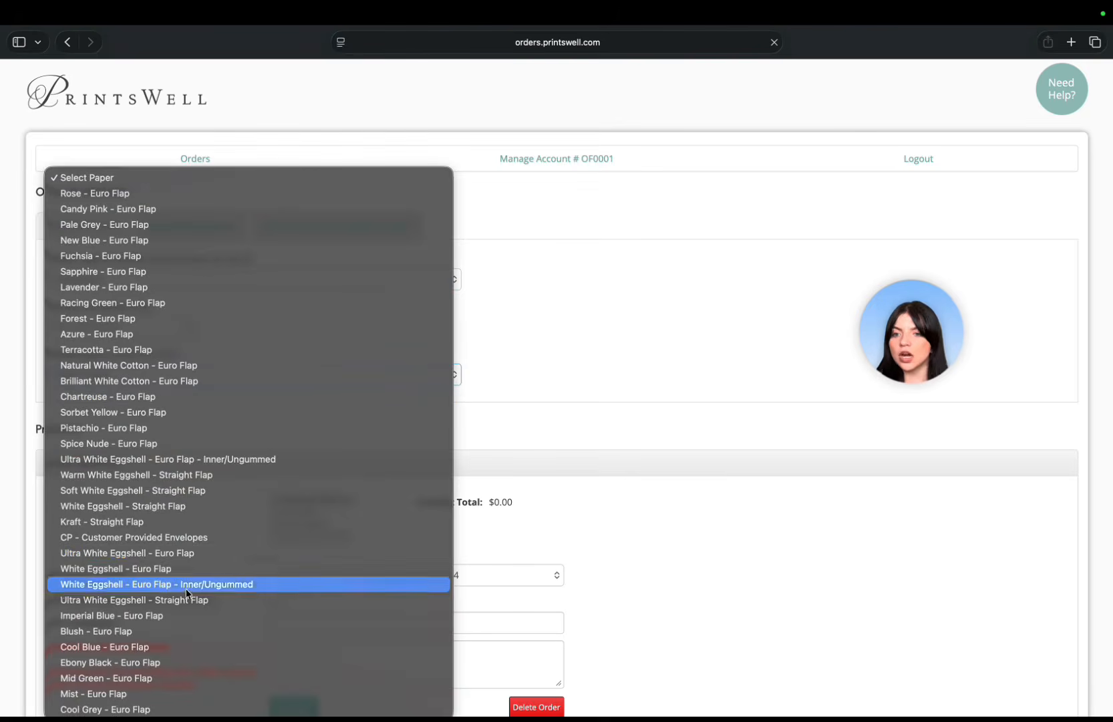
pyautogui.click(191, 568)
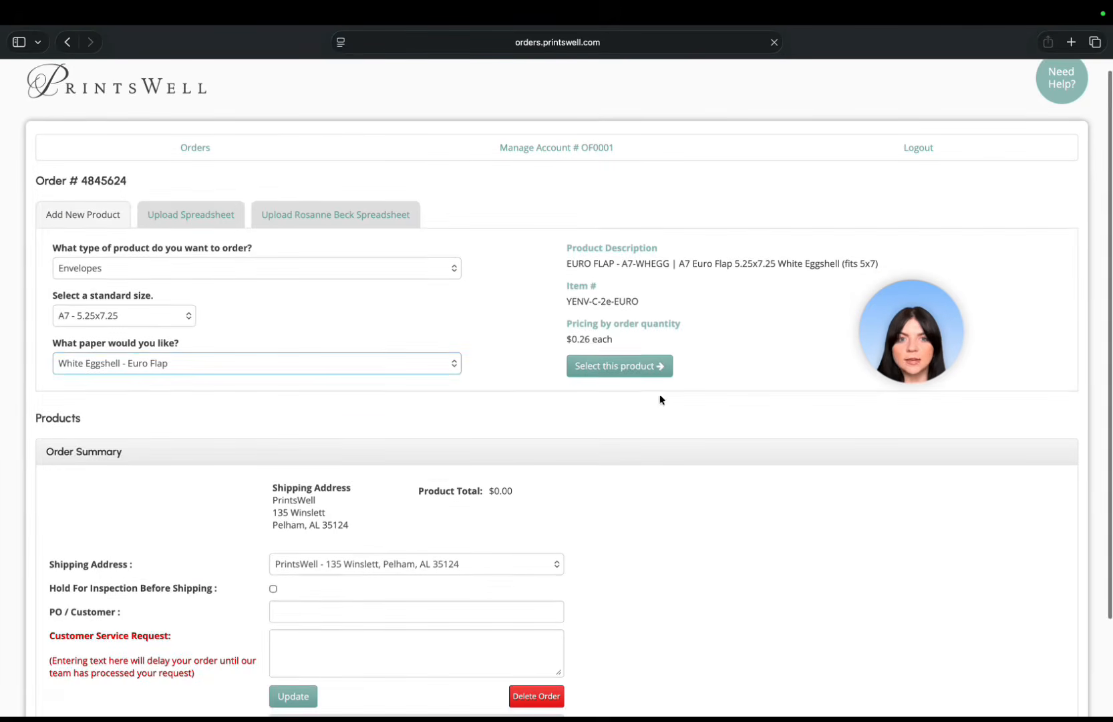
pyautogui.click(651, 376)
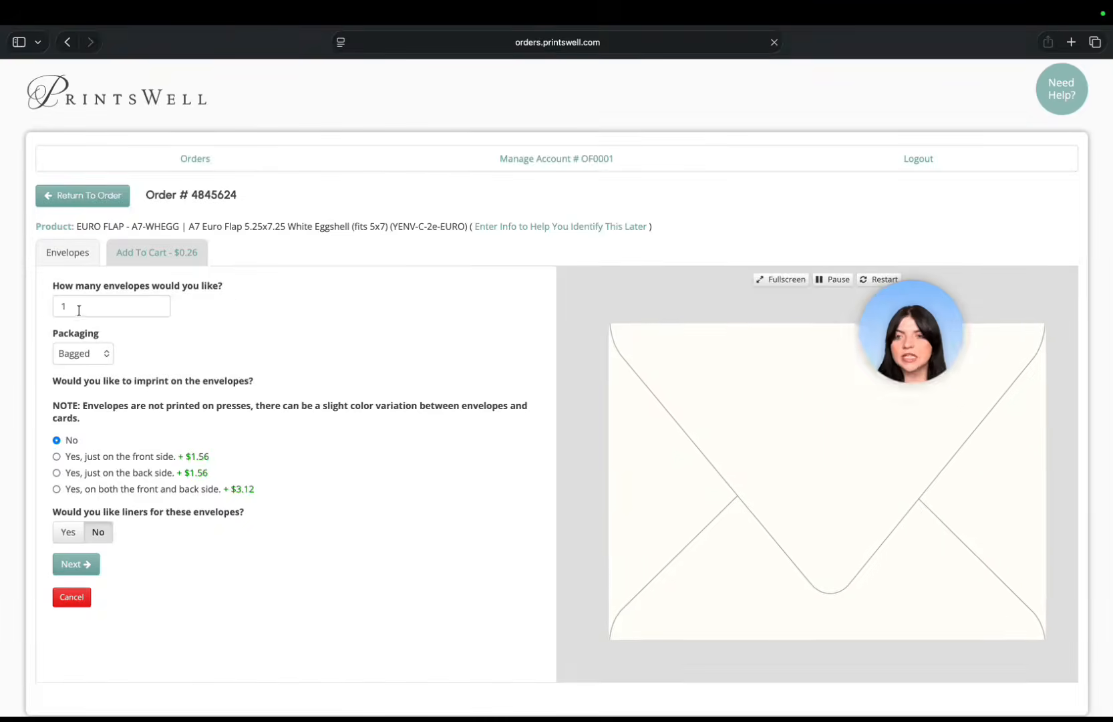
# Step: Set the envelope quantity to 26 and choose imprinting just on the front side
pyautogui.click(111, 315)
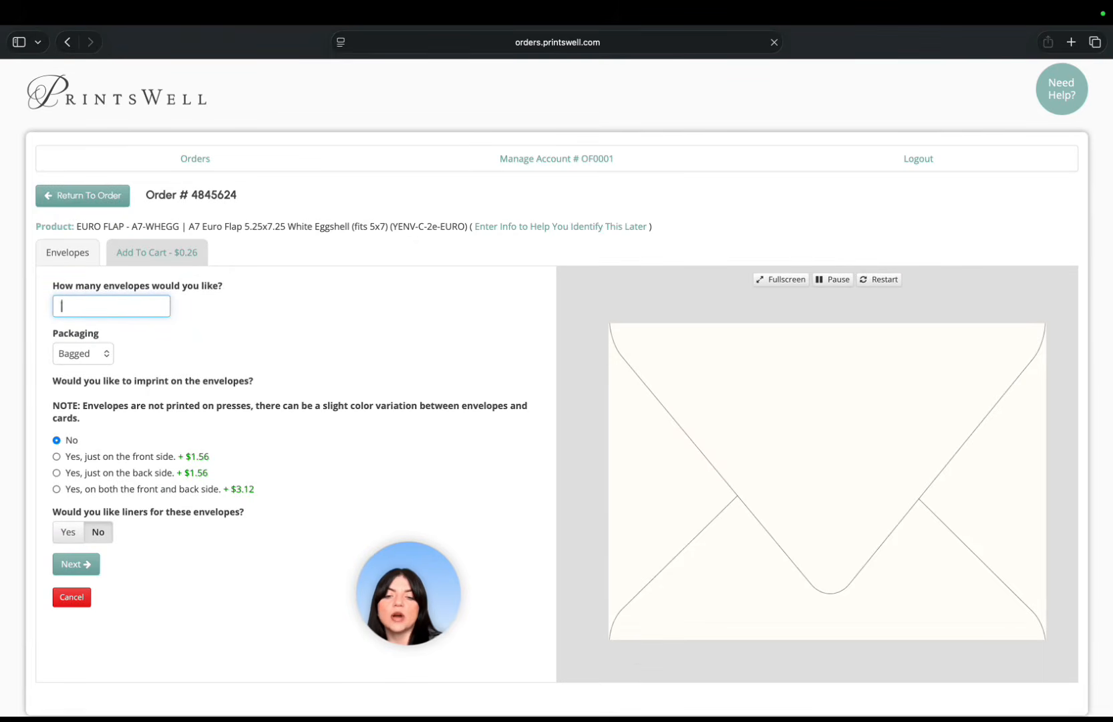
pyautogui.press('BackSpace')
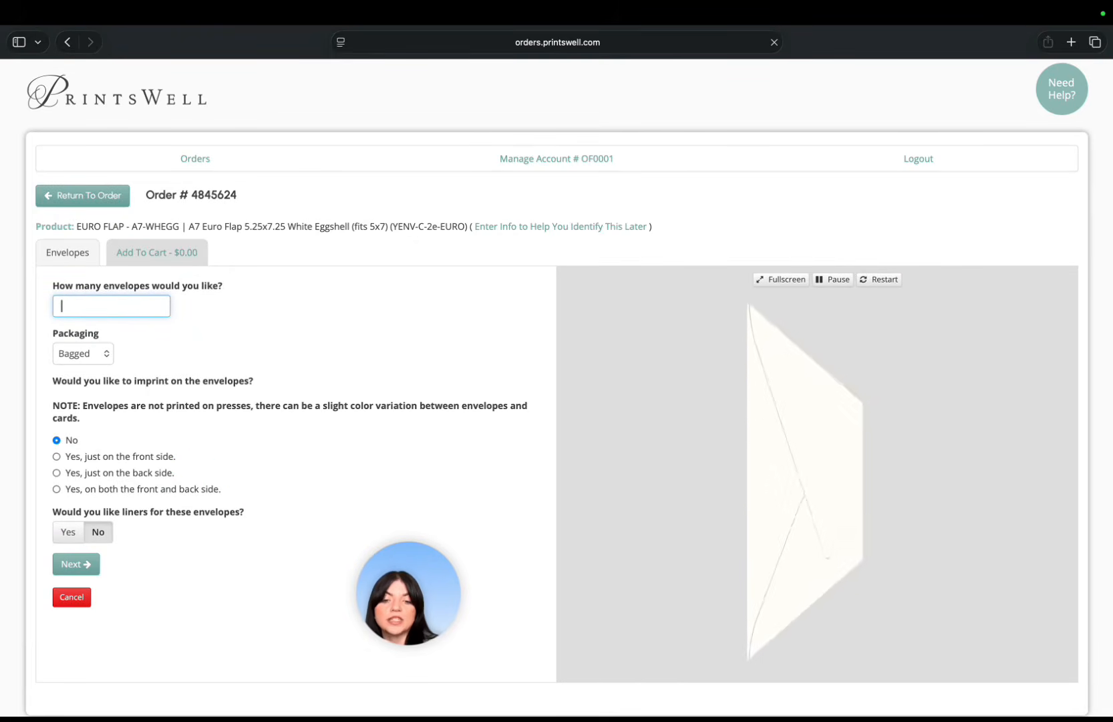
pyautogui.write('26')
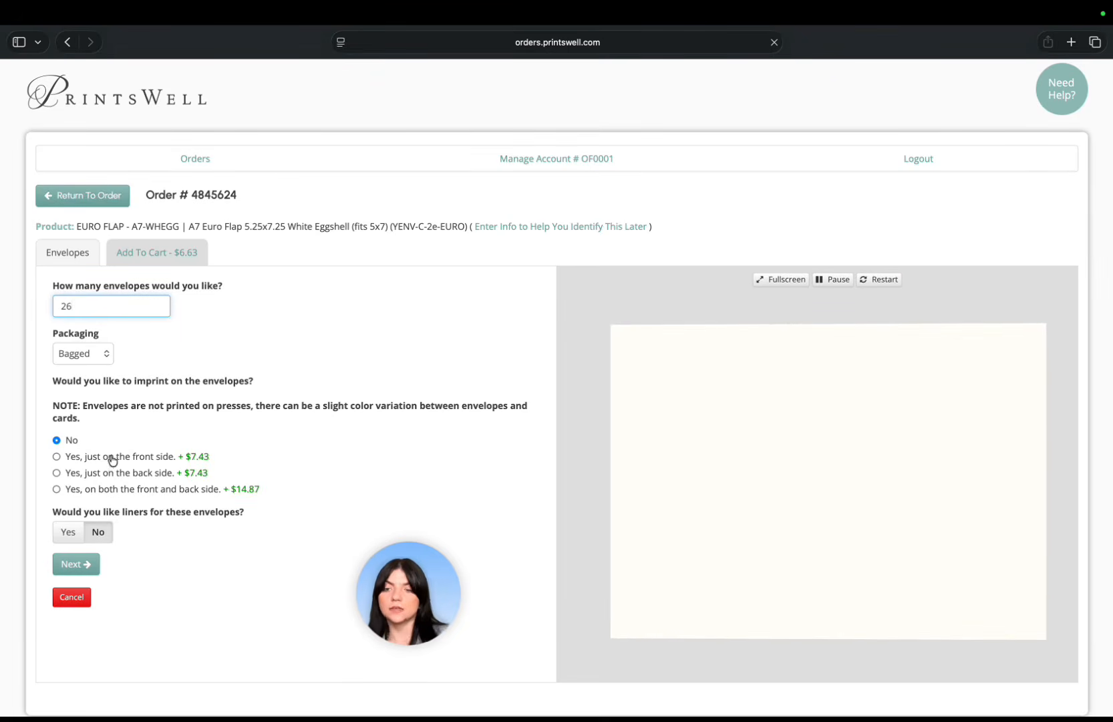
pyautogui.click(73, 462)
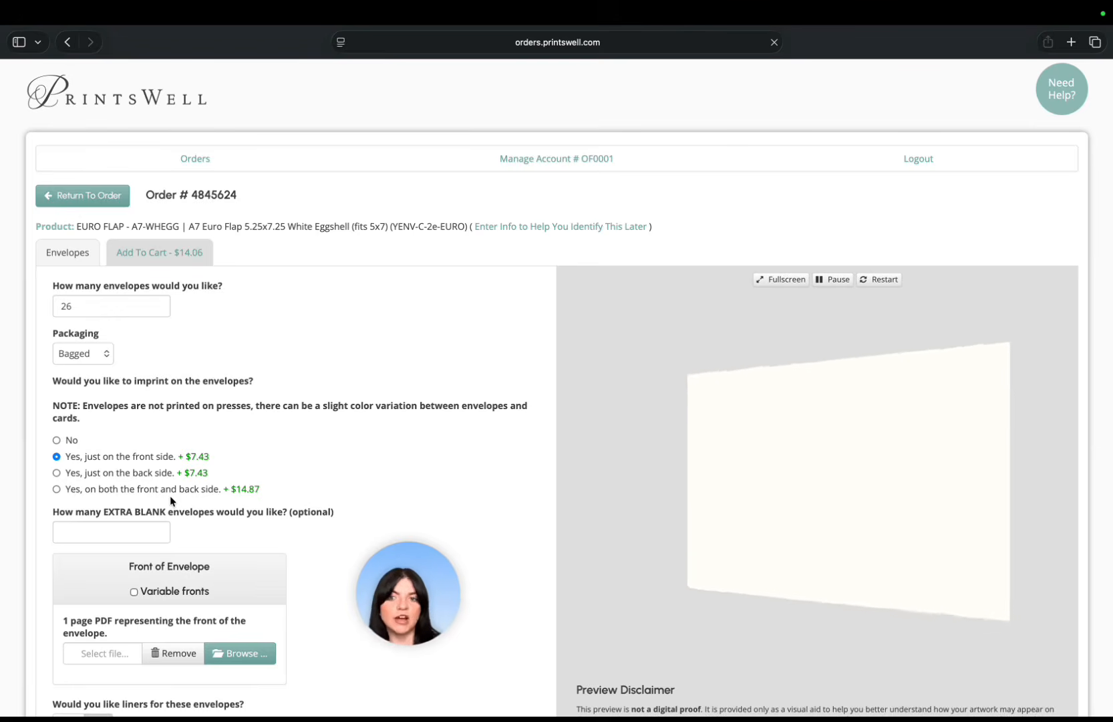
# Step: Enable variable fronts and upload the guest addresses InDesign tutorial PDF from Documents as the front-of-envelope file
pyautogui.scroll(-2, 170, 496)
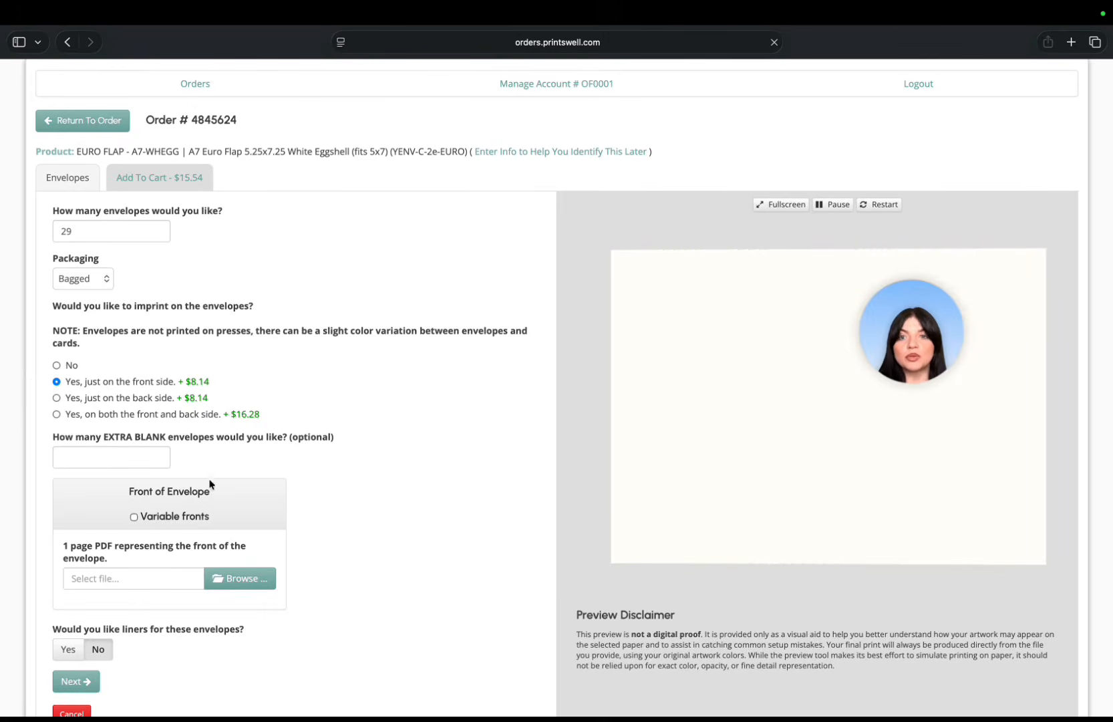
pyautogui.click(133, 518)
pyautogui.scroll(-1, 182, 577)
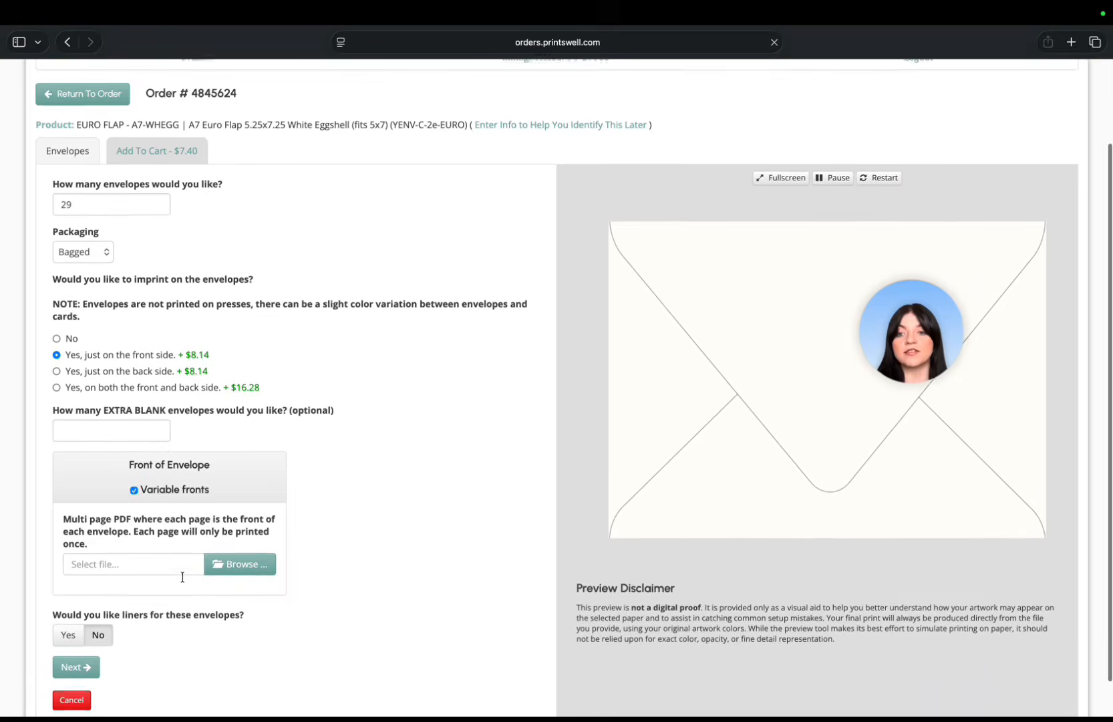
pyautogui.scroll(-1, 182, 577)
pyautogui.click(235, 556)
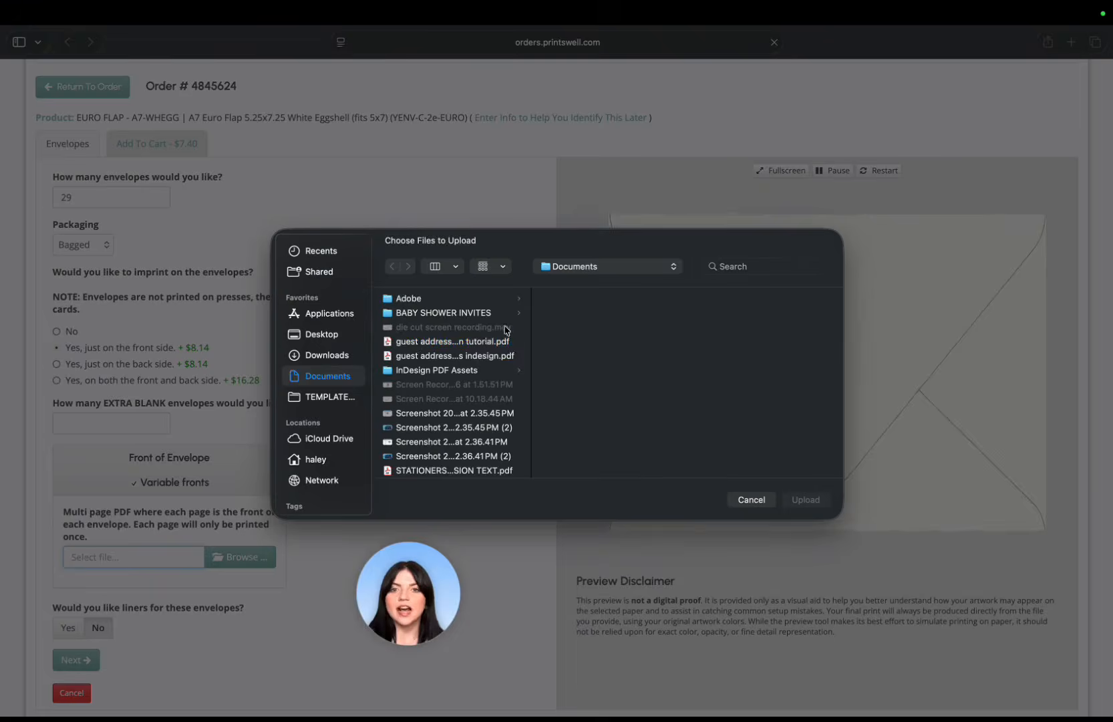
pyautogui.click(468, 341)
pyautogui.click(806, 499)
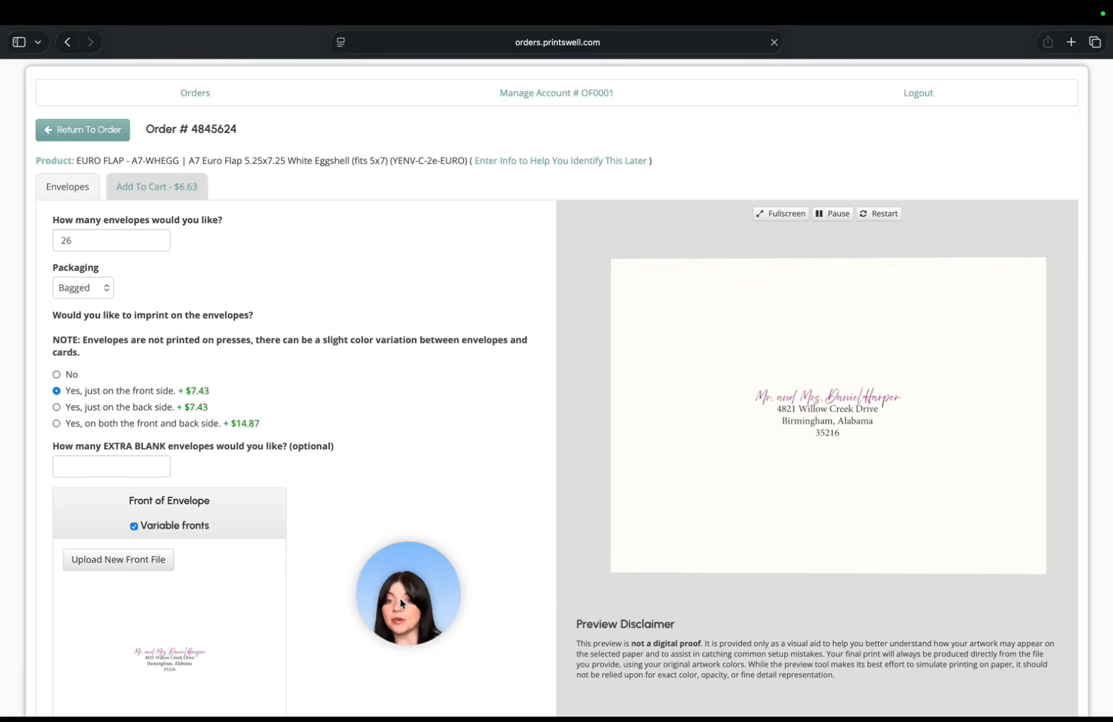
# Step: Proceed without envelope liners, add the configured envelopes to the cart and review the order summary
pyautogui.scroll(-5, 334, 688)
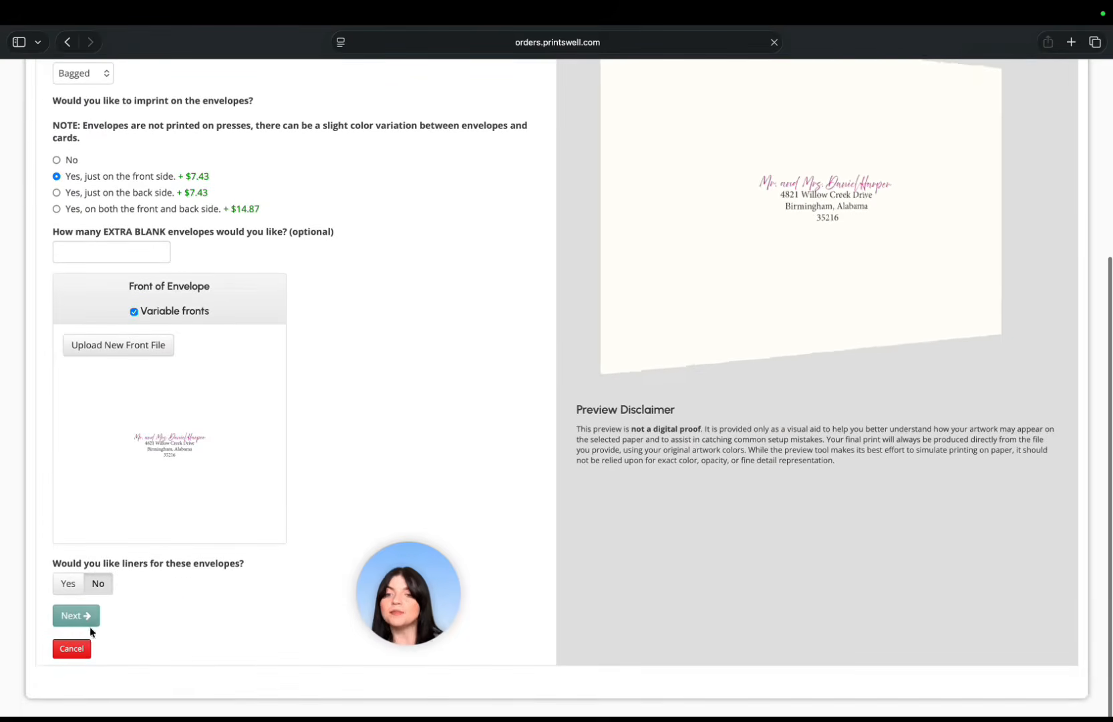
pyautogui.click(79, 615)
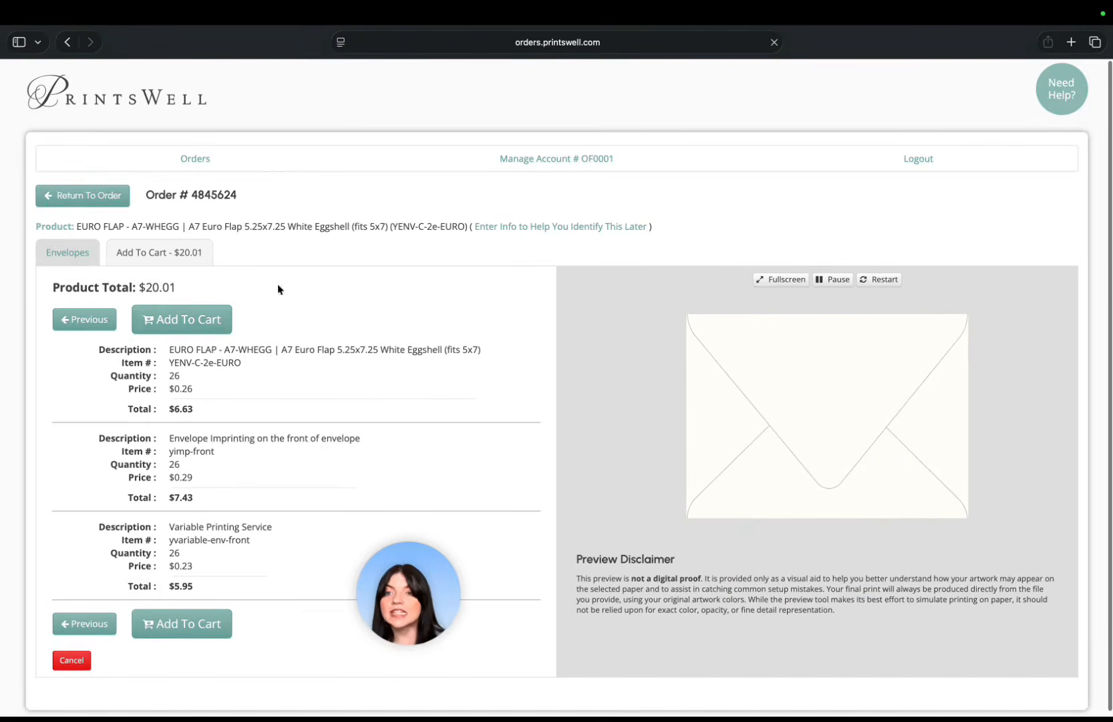
pyautogui.click(187, 321)
pyautogui.scroll(-5, 222, 374)
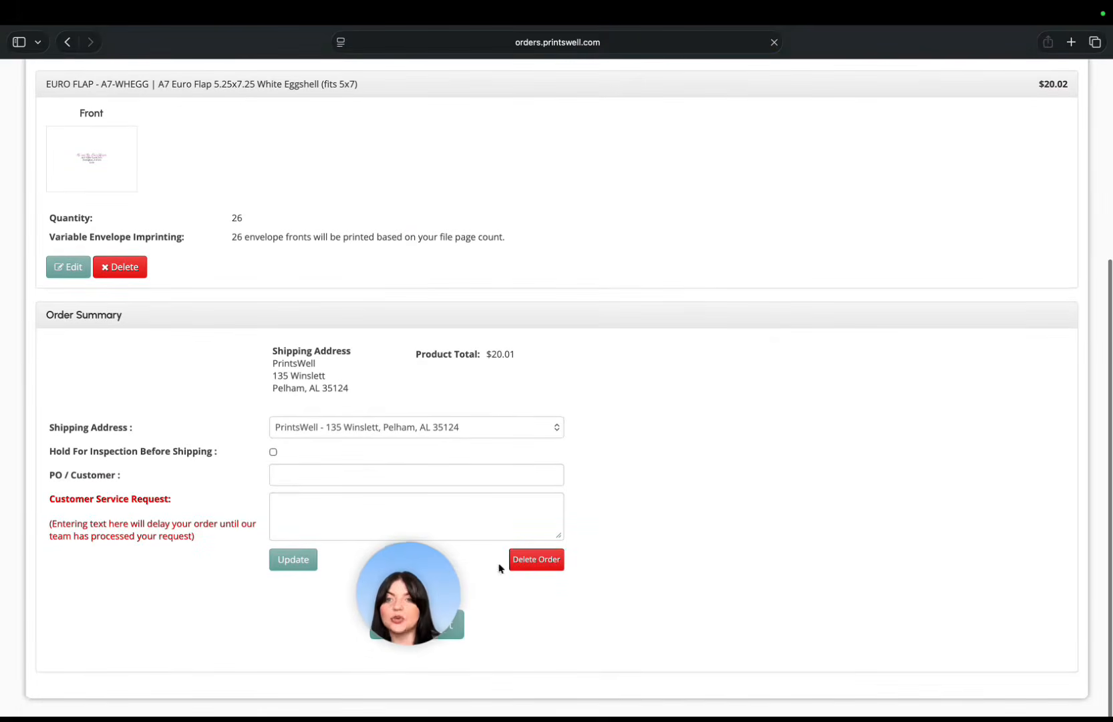
pyautogui.moveTo(398, 601); pyautogui.dragTo(770, 411)
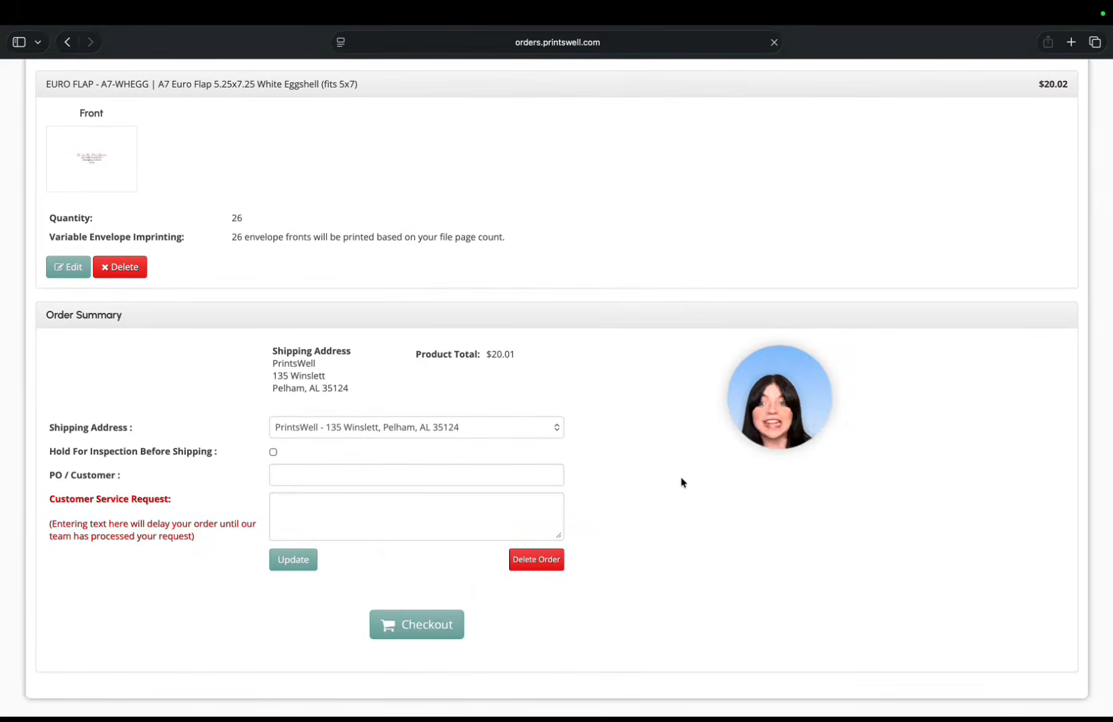